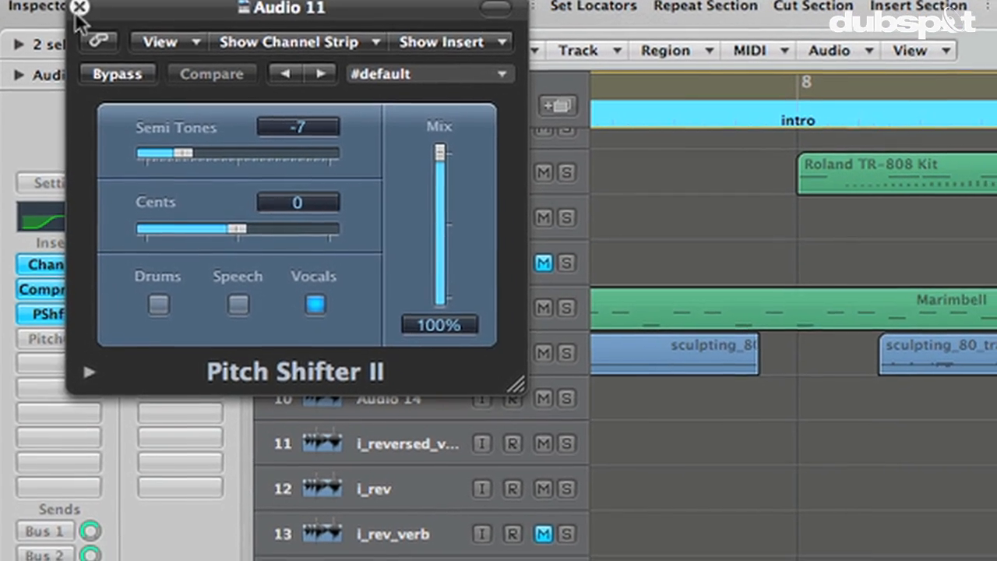
Move the pt5 vocal regions from the pitch2 track down to the low 1 track, keeping their bar 33 start
left_click(84, 14)
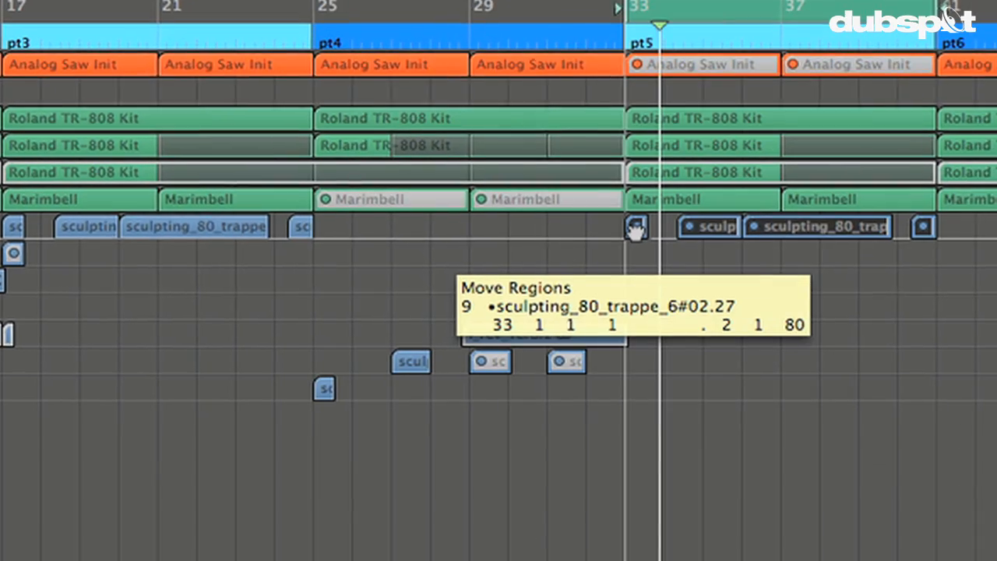
left_click_drag(639, 223, 626, 360)
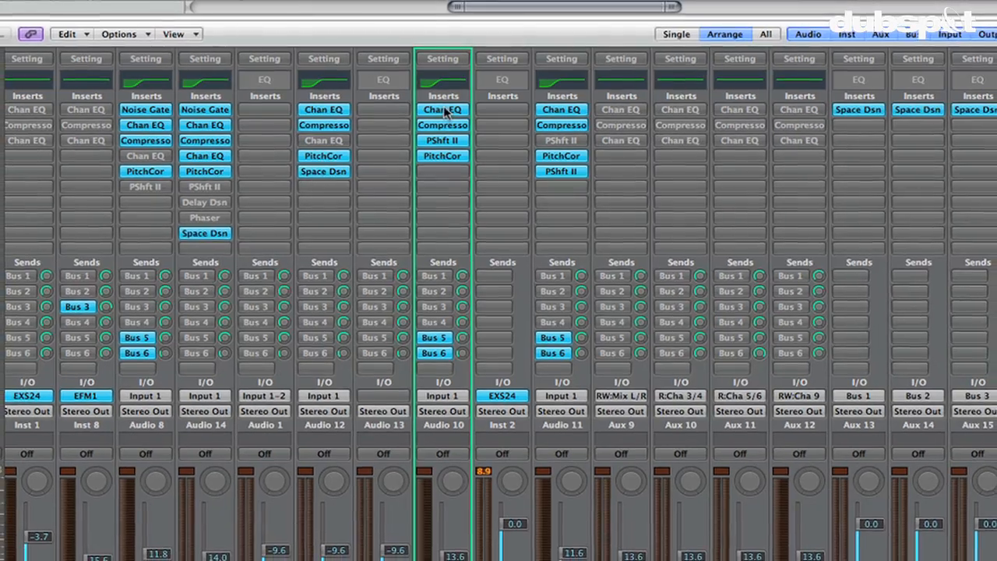
Copy the Channel EQ, Compressor and Pitch Correction inserts from the Audio 10 channel to the Inst 2 channel
left_click_drag(447, 109, 503, 125)
left_click_drag(446, 141, 505, 156)
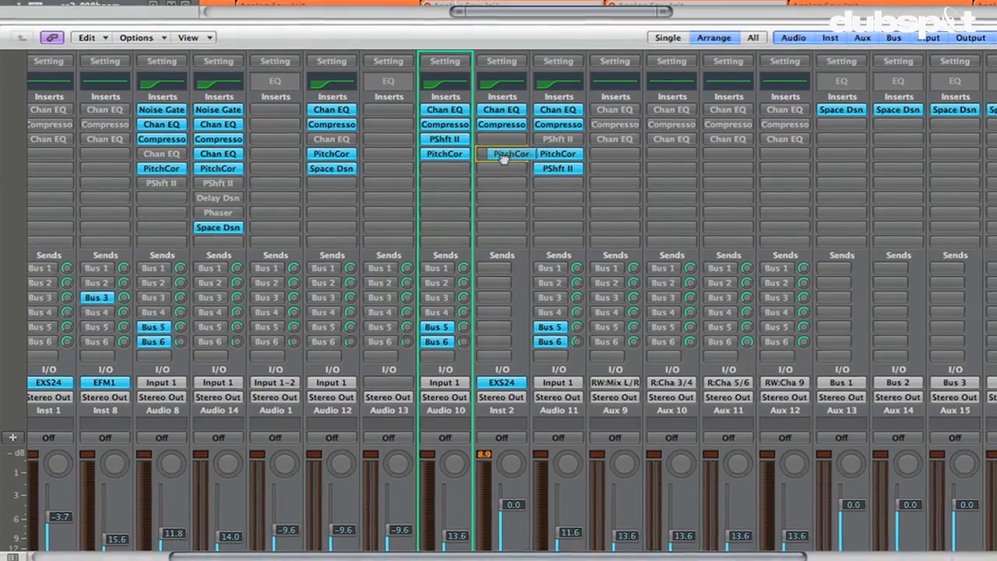
left_click(494, 330)
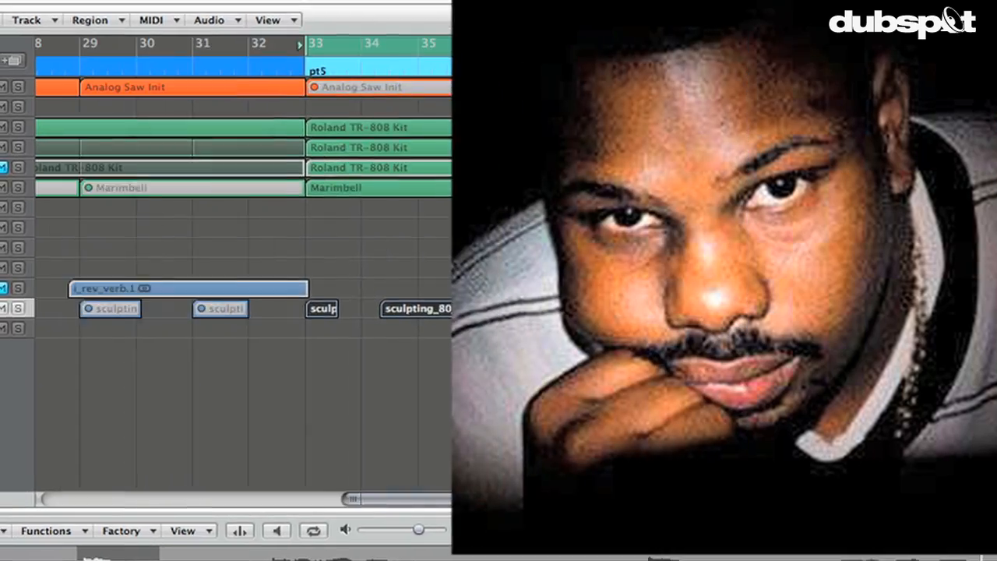
Return the pt5 vocal regions to the pitch2 track at bar 33 and choose a region bounce command for them
left_click_drag(352, 331, 366, 235)
right_click(366, 234)
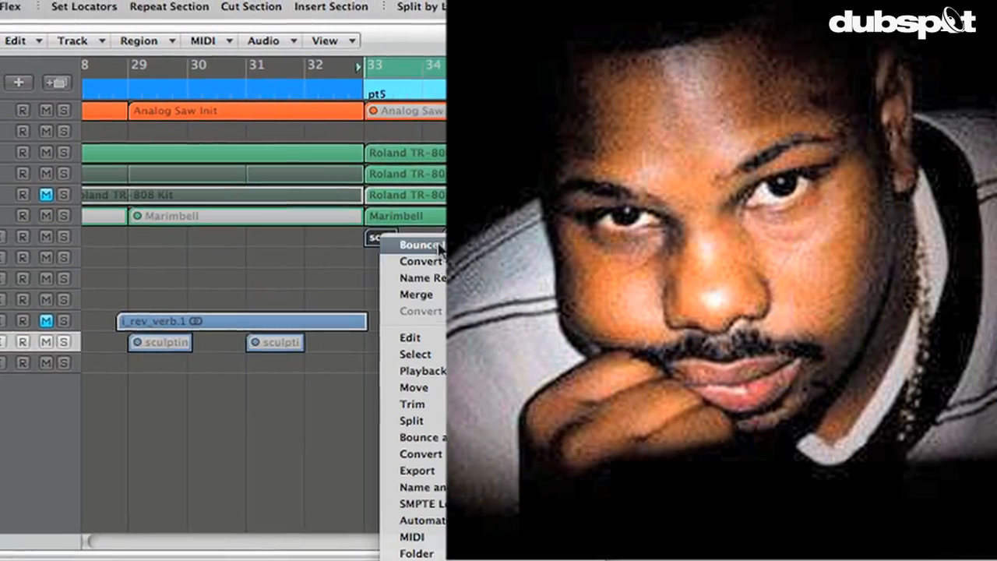
mouse_move(424, 443)
left_click(565, 458)
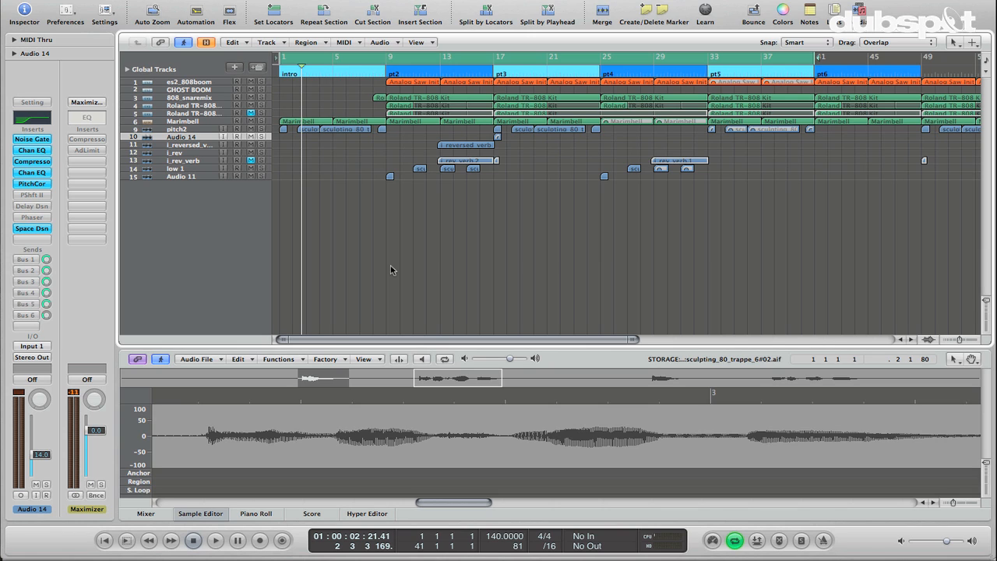
Listen to the arrangement from bar 1 into part pt4
scroll(392, 269, "right", 1)
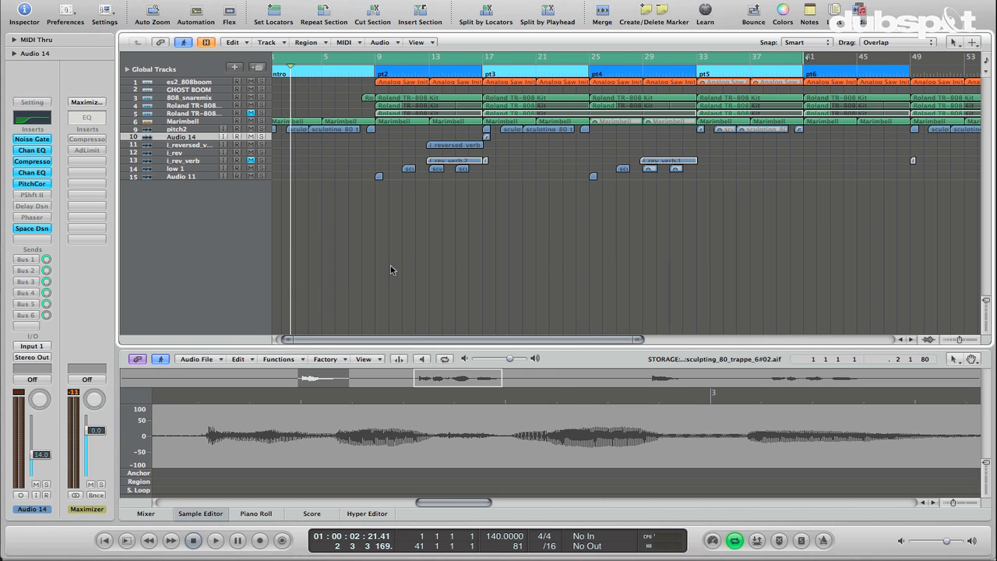
scroll(392, 270, "left", 1)
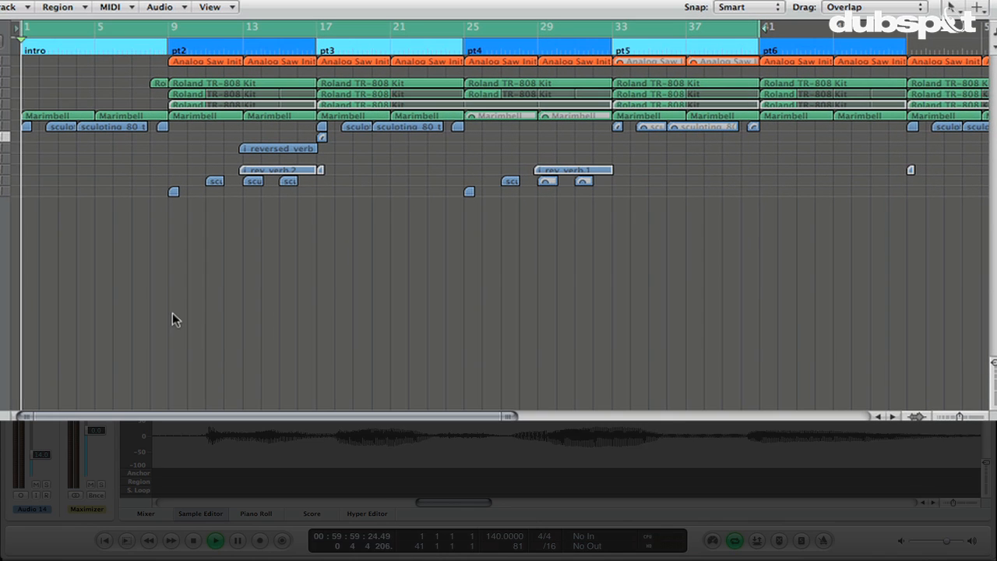
key("space")
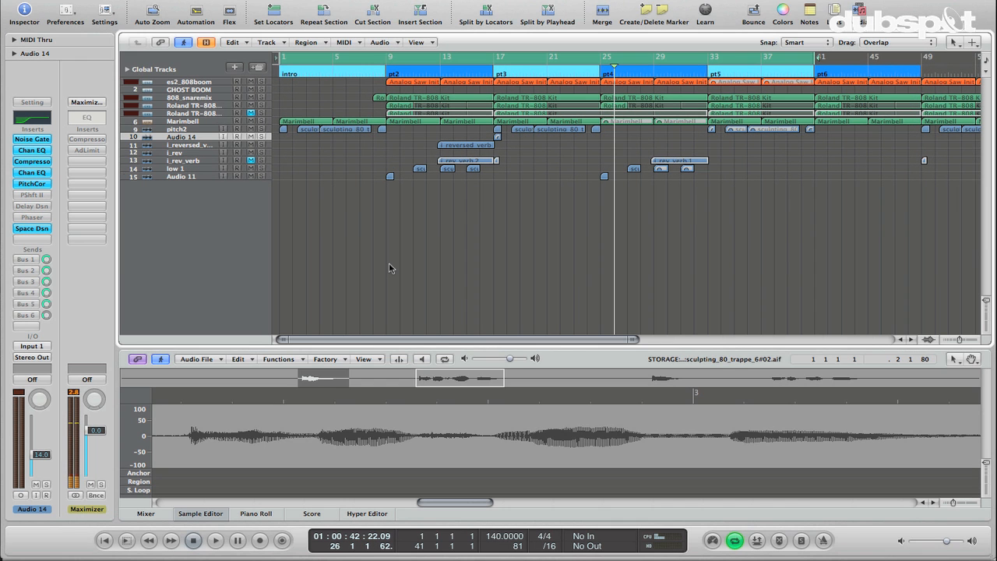
Solo the vocal region at bar 9 on the Audio 11 track and play it with the cycle starting at bar 9
left_click_drag(384, 61, 378, 62)
key("ctrl+Right")
key("ctrl+Right")
key("ctrl+Right")
key("ctrl+Right")
scroll(381, 77, "left", 10)
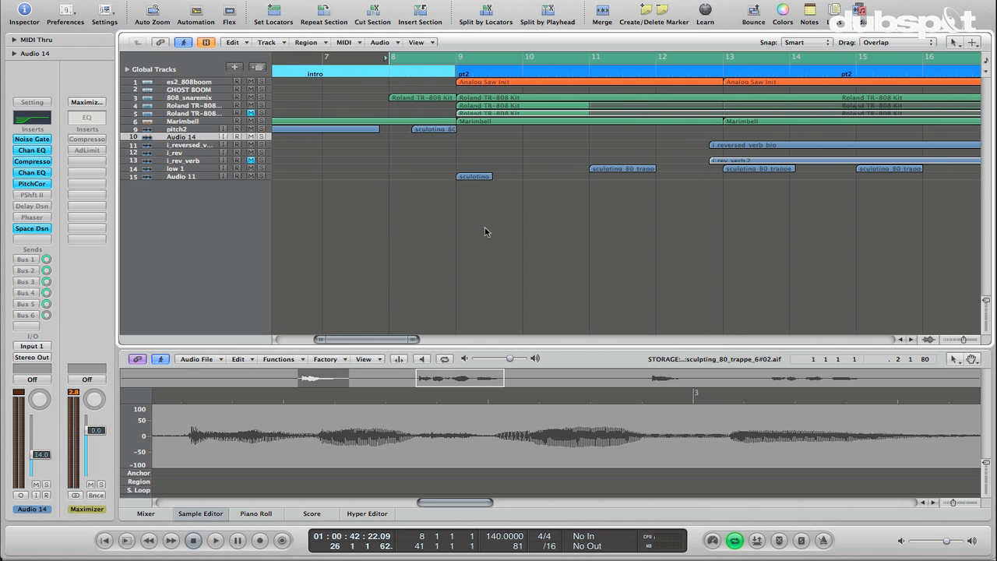
left_click(472, 178)
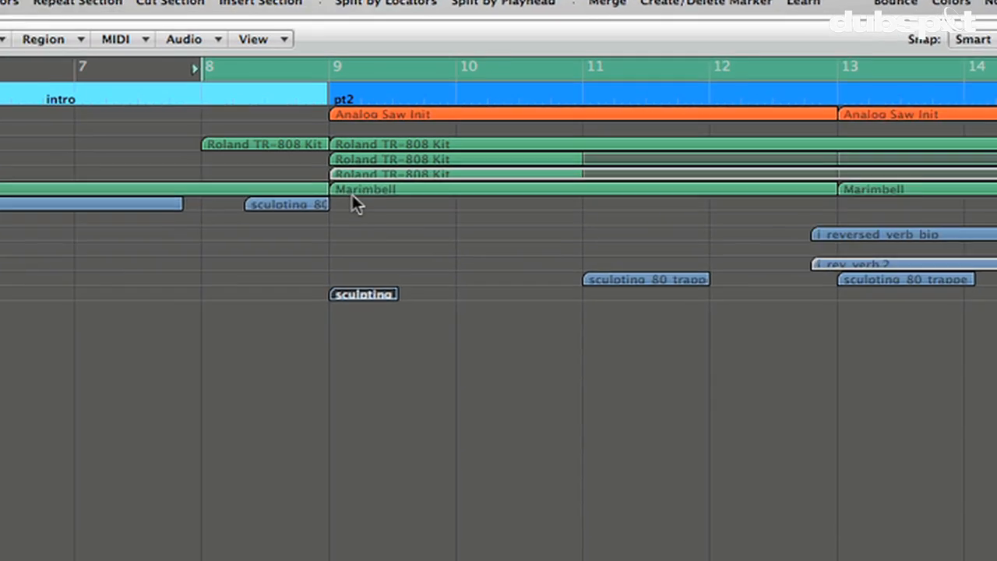
key("s")
left_click(456, 59, "shift")
key("space")
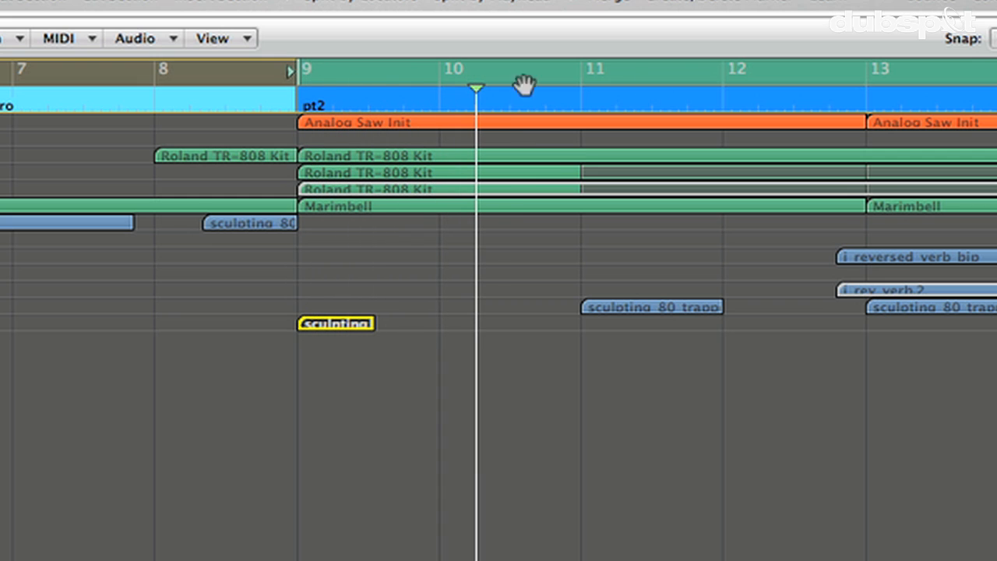
Start the cycle at bar 11 and audition the first vocal region on the low 1 track in solo
left_click_drag(588, 66, 583, 67)
left_click(637, 307)
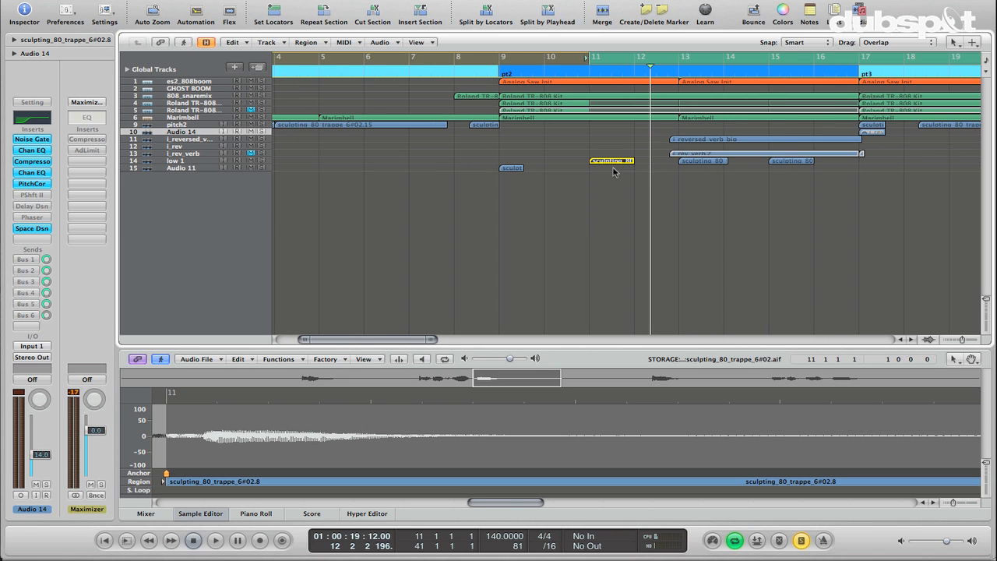
scroll(613, 172, "right", 2)
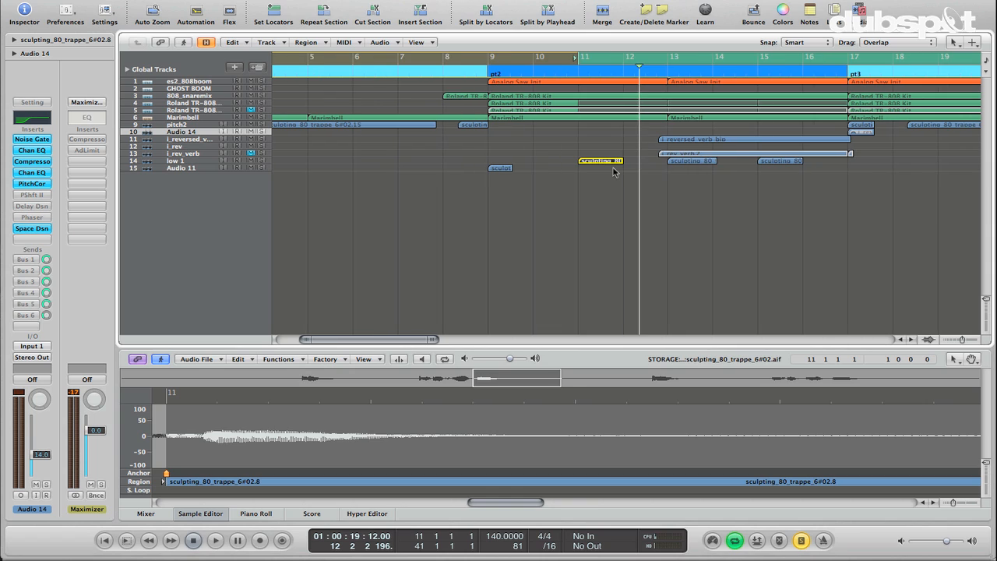
Set the cycle start to bar 9 and bypass the Pitch Shifter II and Pitch Correction inserts on the Audio 11 track
left_click(481, 60, "shift")
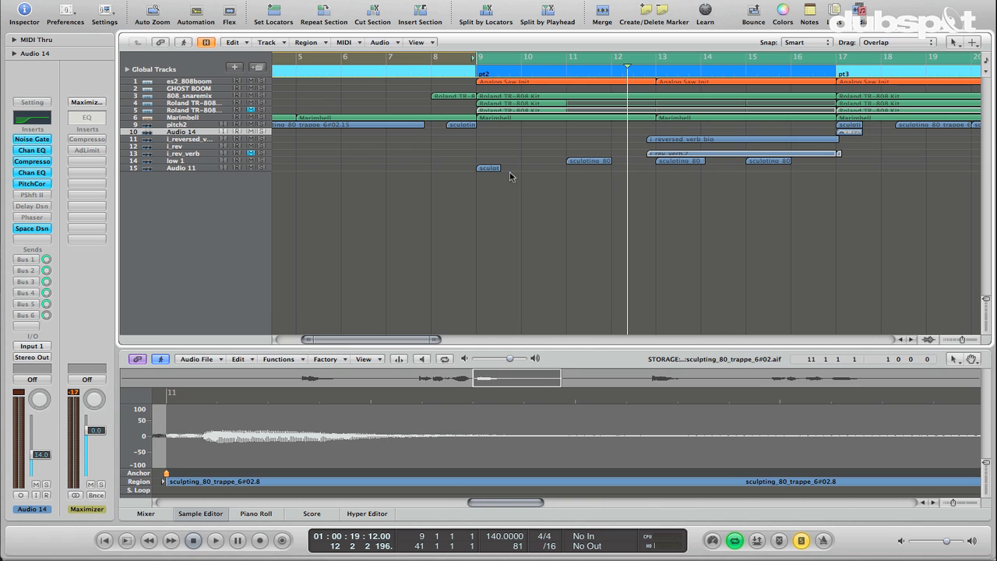
left_click(173, 168)
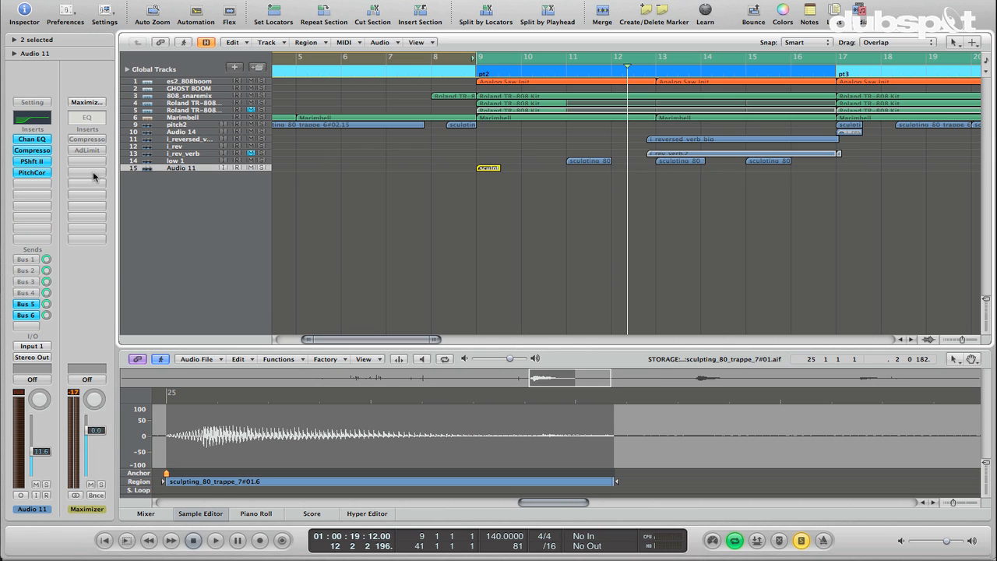
key("ctrl+Down")
key("ctrl+Down")
key("ctrl+Down")
key("ctrl+Down")
key("ctrl+Down")
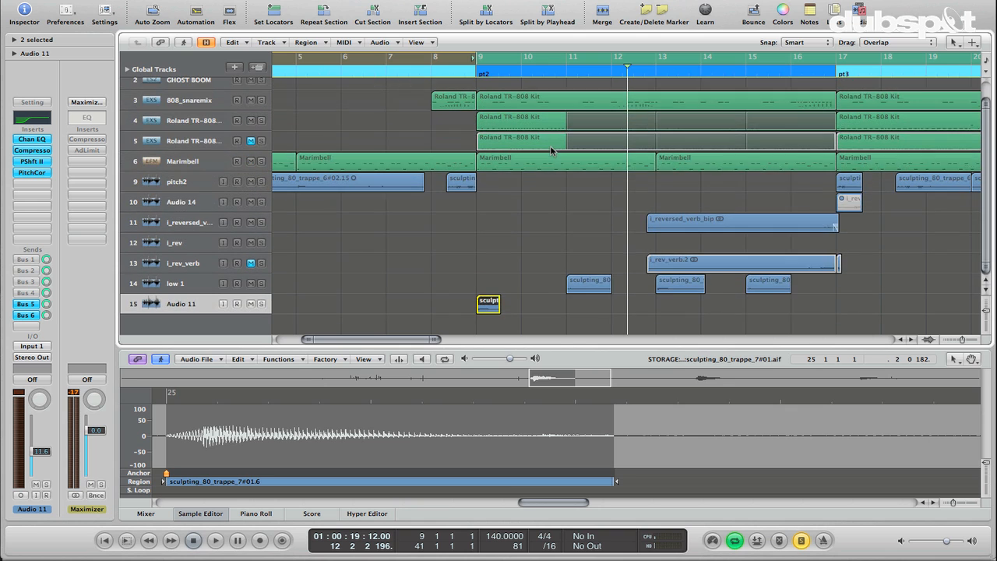
key("ctrl+Right")
key("ctrl+Right")
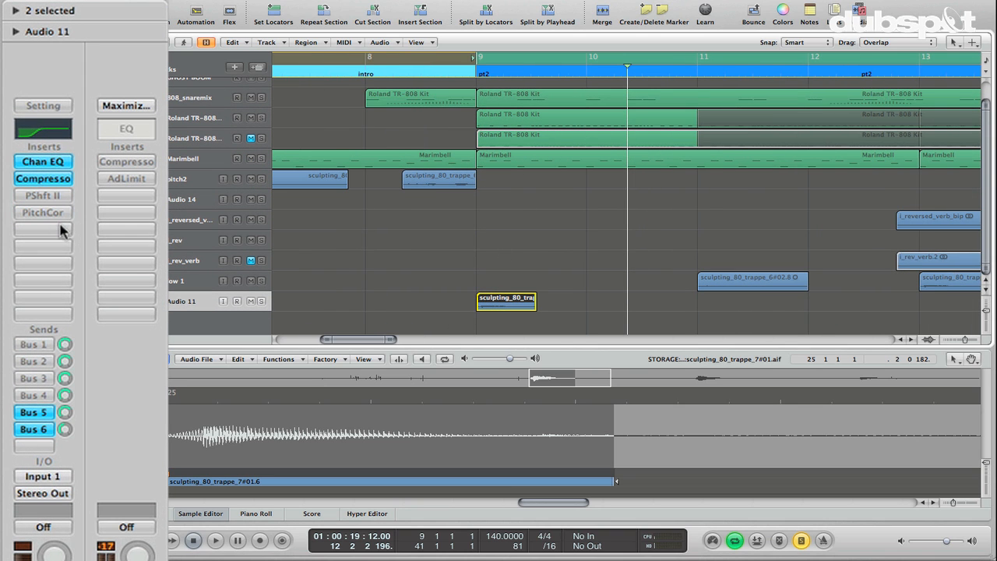
Audition the Audio 11 vocal without pitch effects and with its pitch inserts, and inspect the existing Pitch Shifter II settings
key("space")
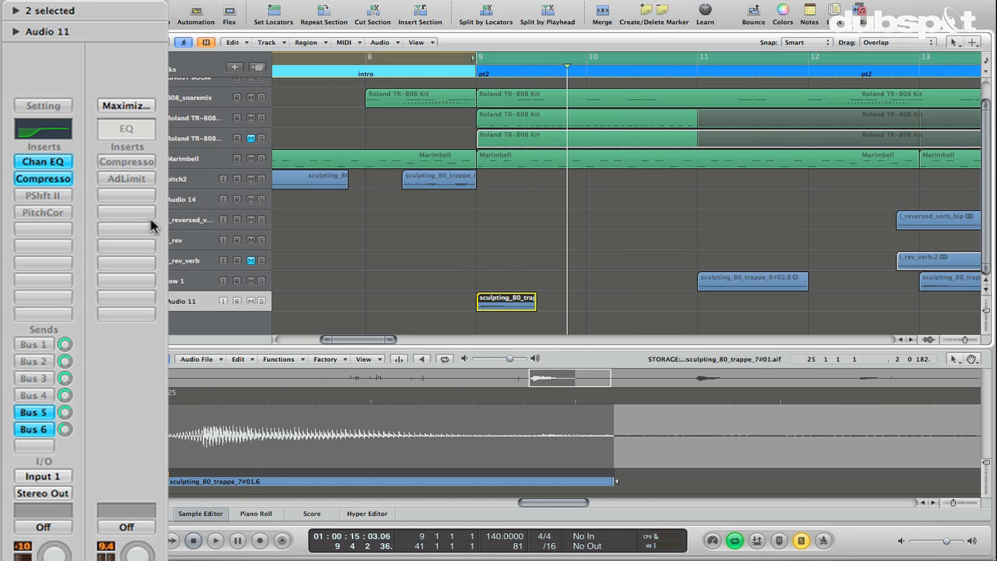
left_click(35, 197)
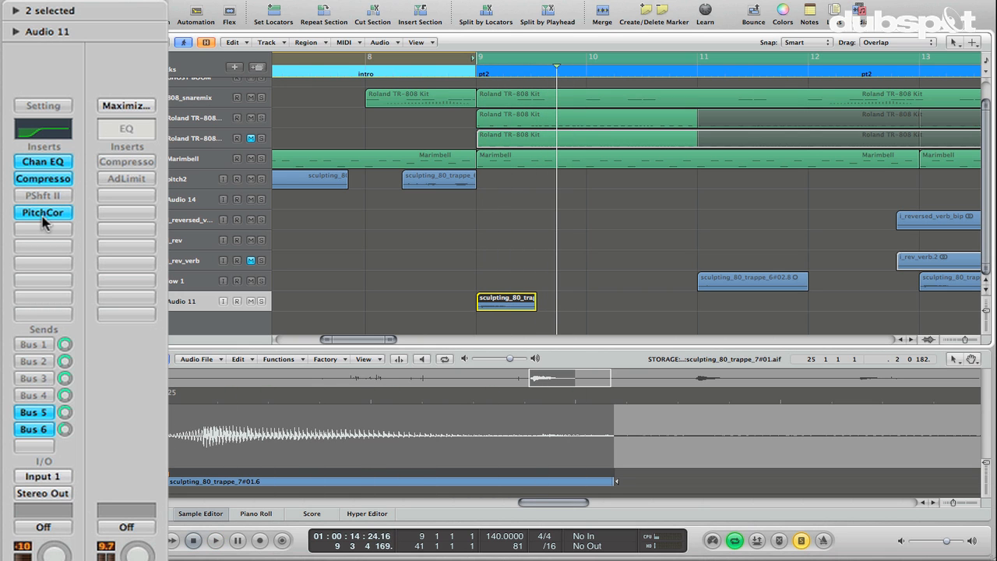
left_click(43, 195)
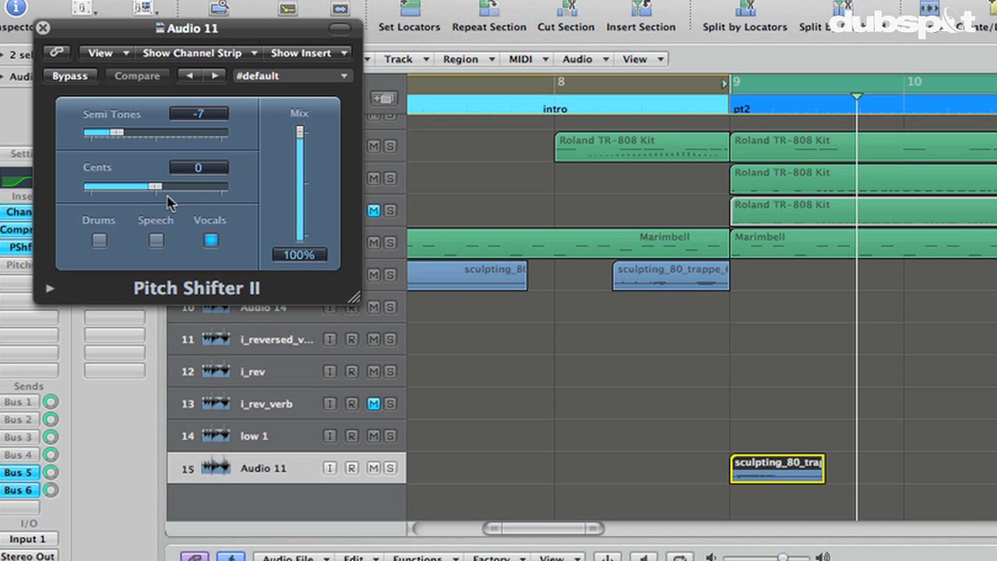
left_click(43, 28)
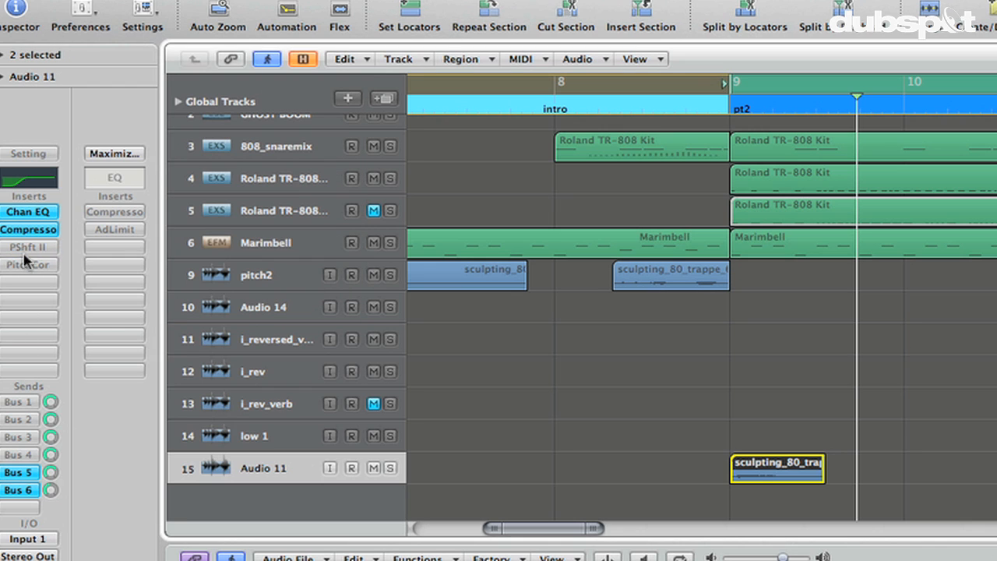
Add a mono Pitch Shifter II to the next free insert slot of Audio 11 and set its Mix to 100%
left_click(23, 287)
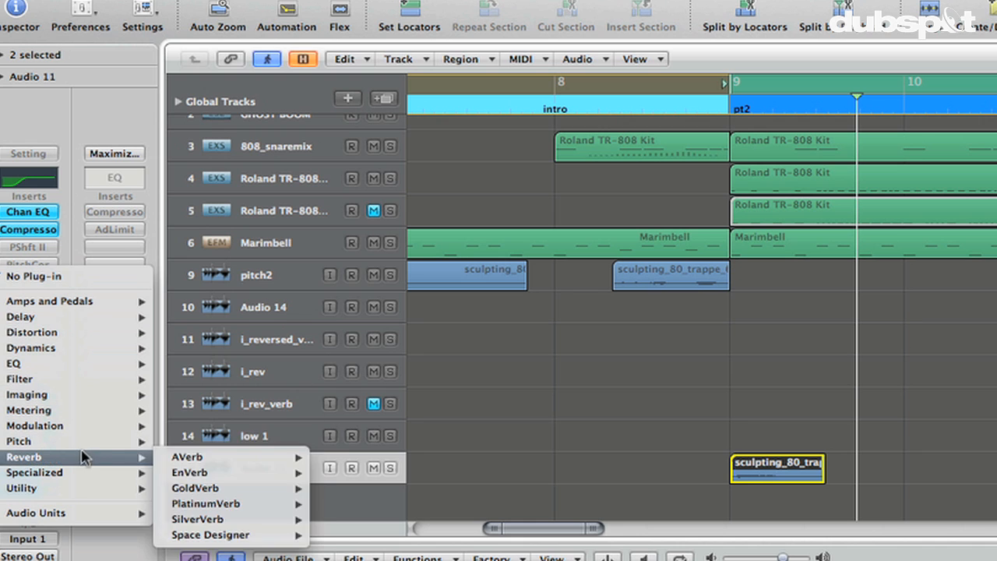
mouse_move(73, 446)
mouse_move(232, 458)
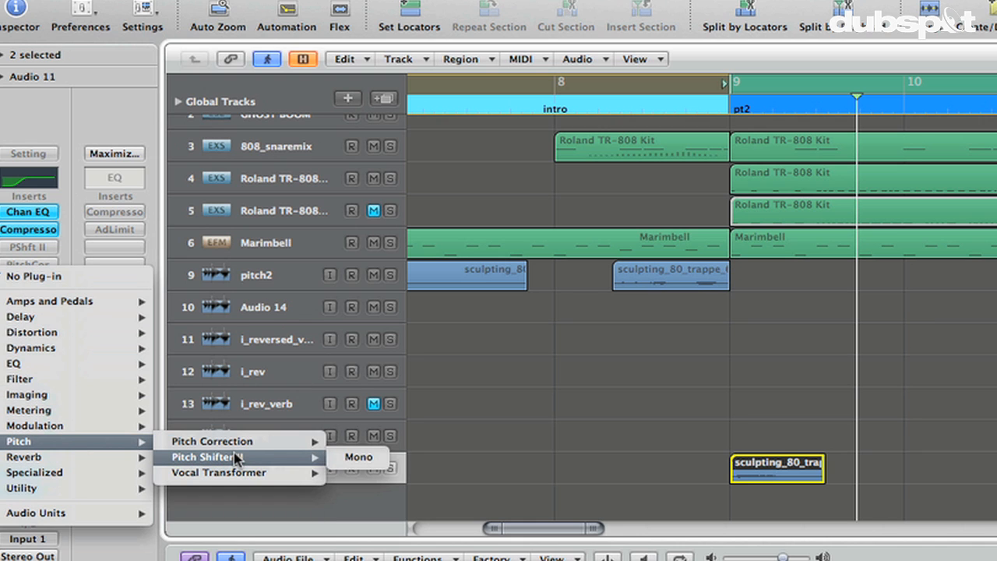
left_click(362, 460)
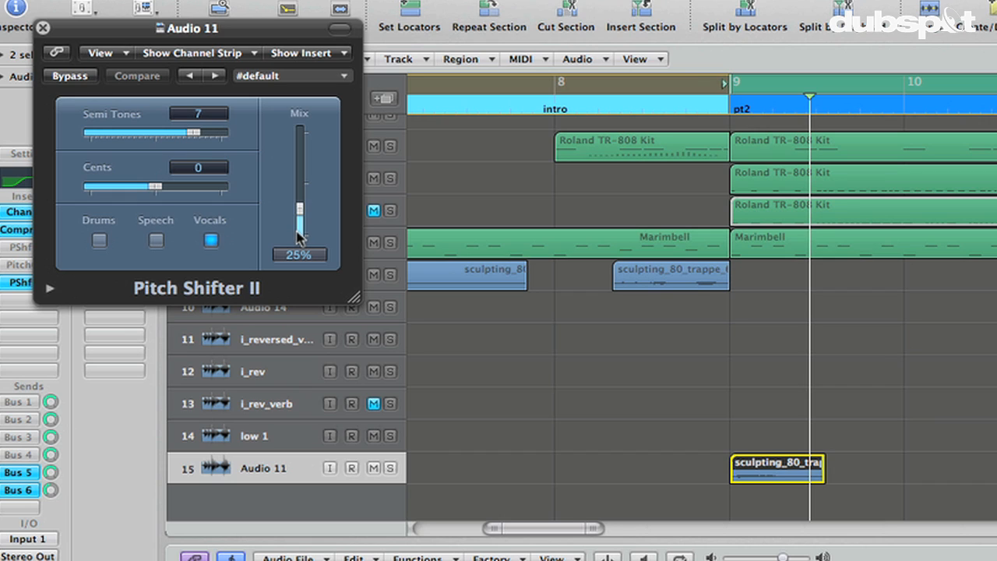
left_click_drag(298, 237, 300, 133)
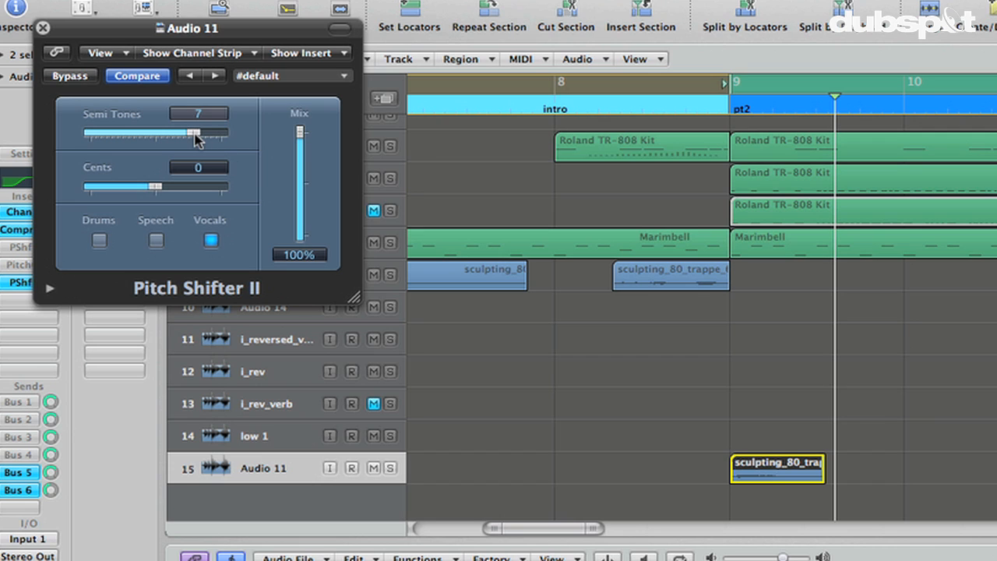
Audition the new Pitch Shifter II at 12 semitones and set it to -7 semitones
left_click_drag(197, 139, 196, 139)
left_click_drag(196, 138, 228, 132)
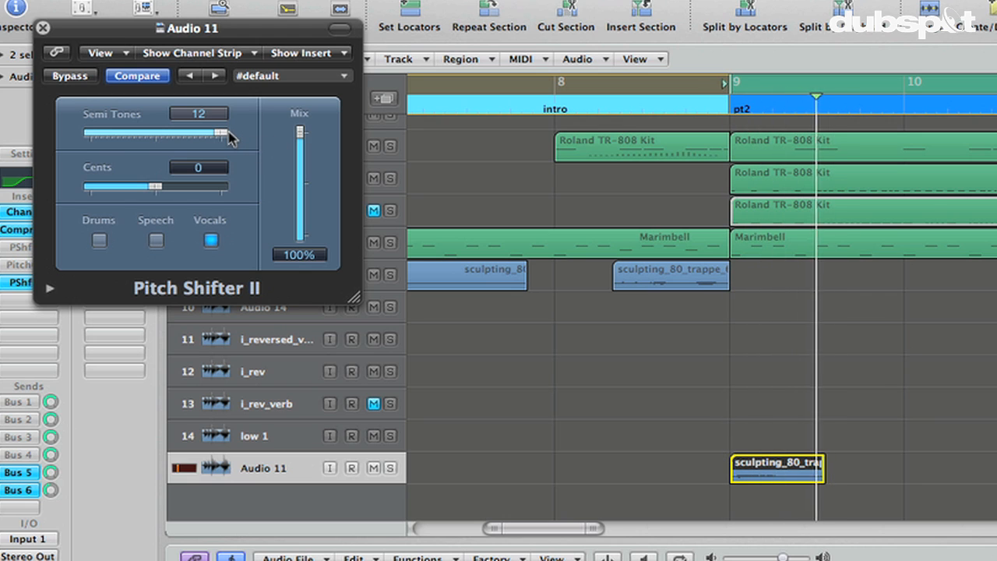
left_click_drag(219, 136, 117, 145)
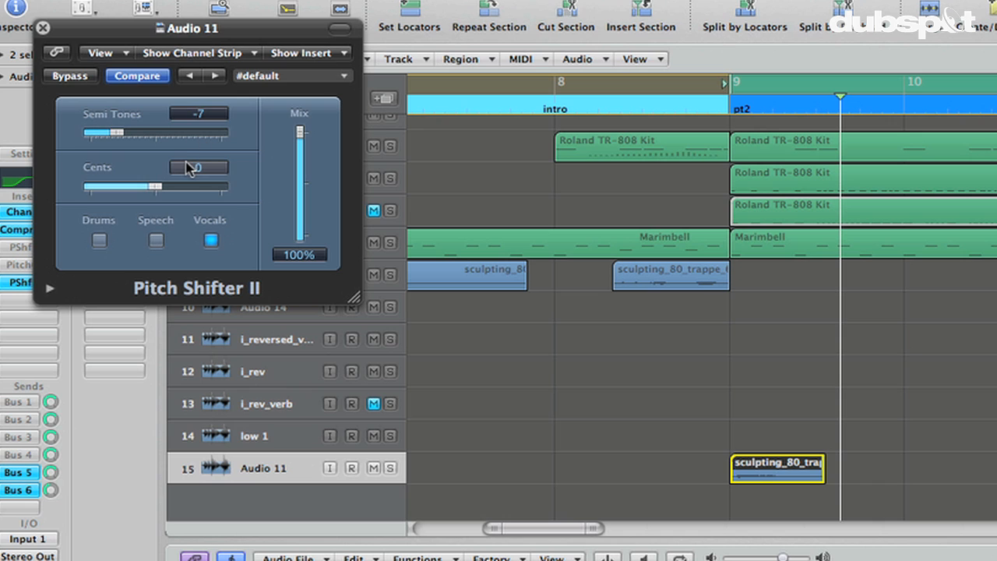
key("space")
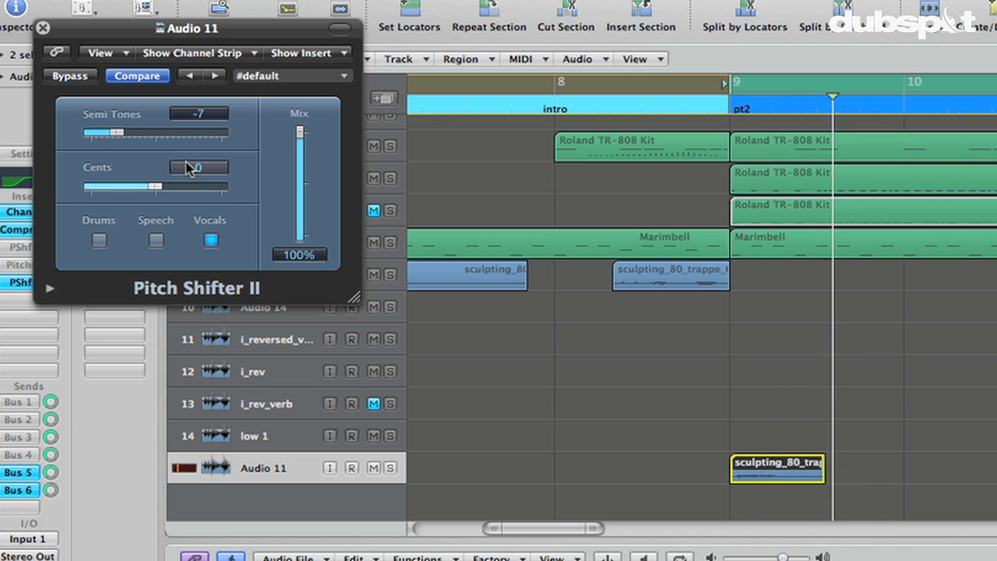
Try the pitch shift at -12 and 0 semitones, returning it to -7 semitones
left_click_drag(113, 133, 88, 140)
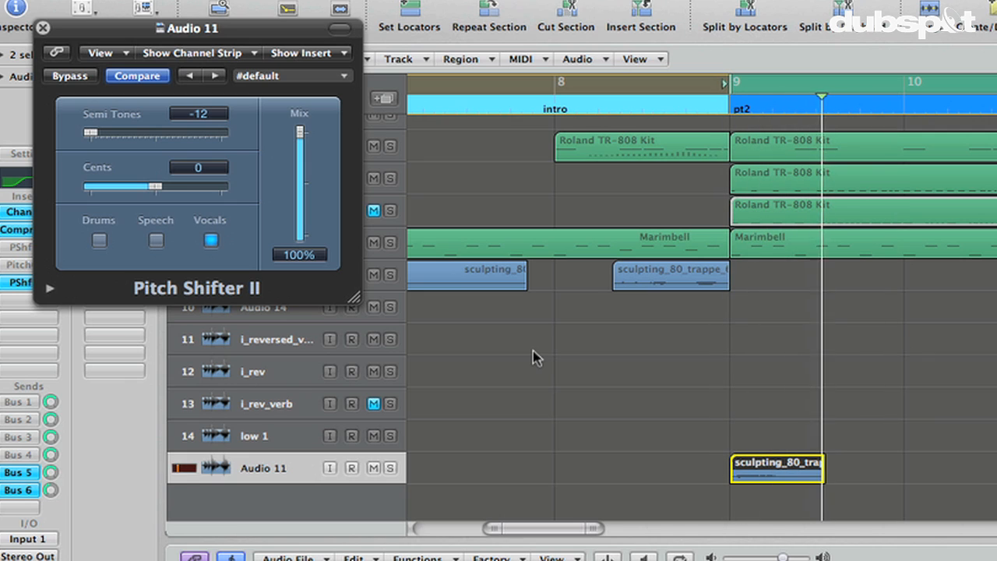
left_click_drag(89, 134, 113, 148)
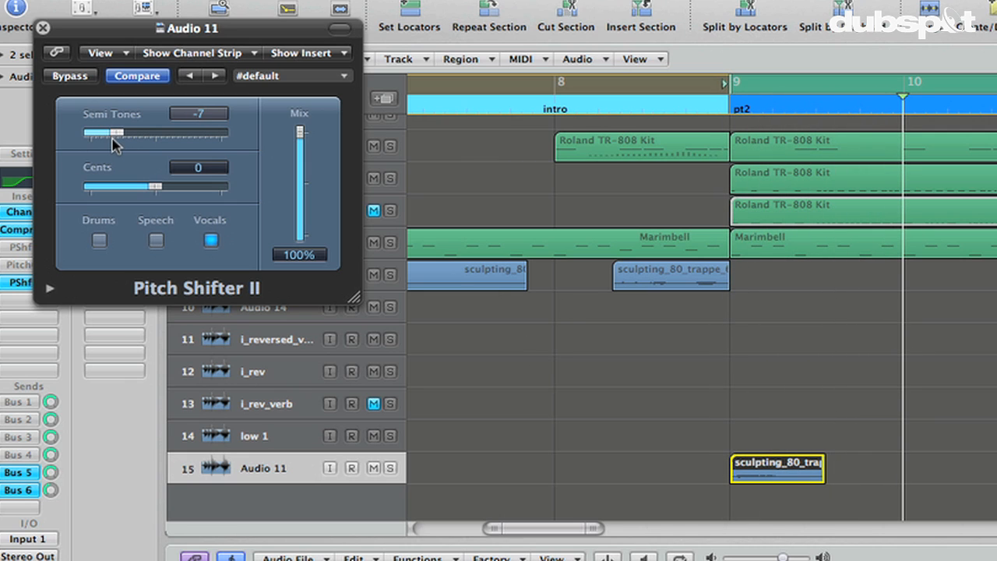
left_click_drag(117, 137, 155, 147)
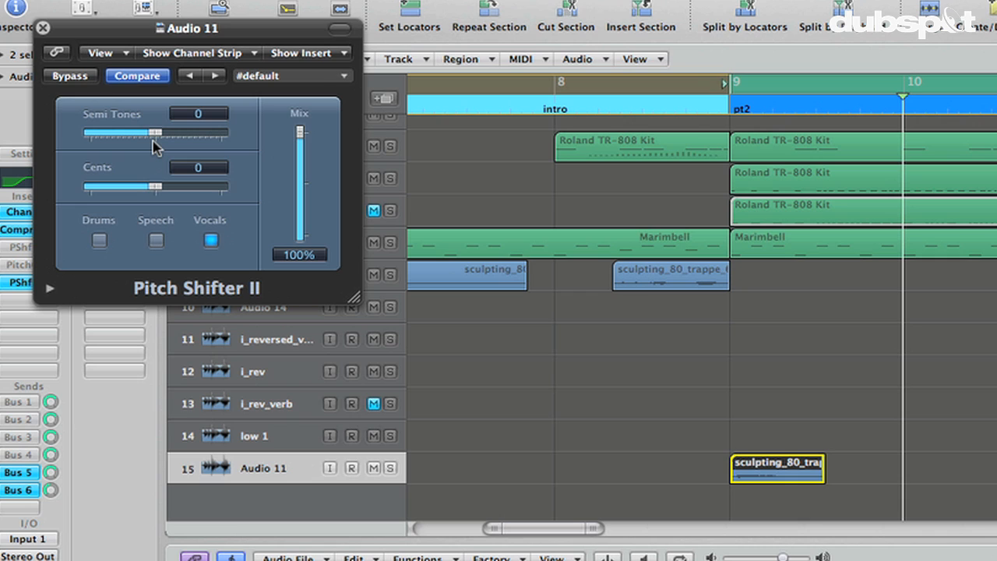
left_click_drag(152, 141, 115, 136)
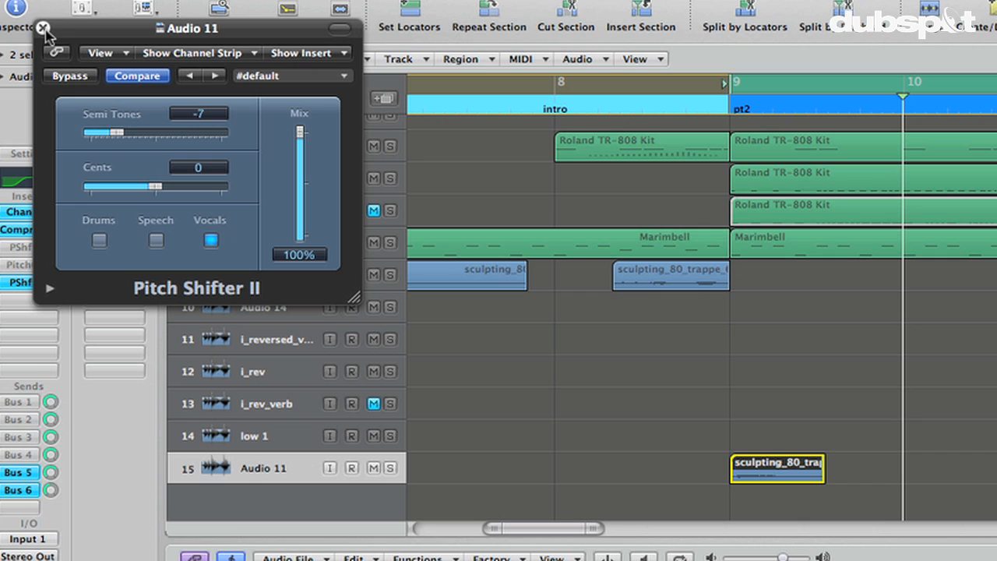
Try the Speech and Drums modes of the Pitch Shifter II and switch back to Vocals
mouse_move(156, 187)
left_mouse_down()
mouse_move(251, 192)
mouse_move(159, 204)
left_mouse_up()
left_click(156, 241)
left_click(100, 241)
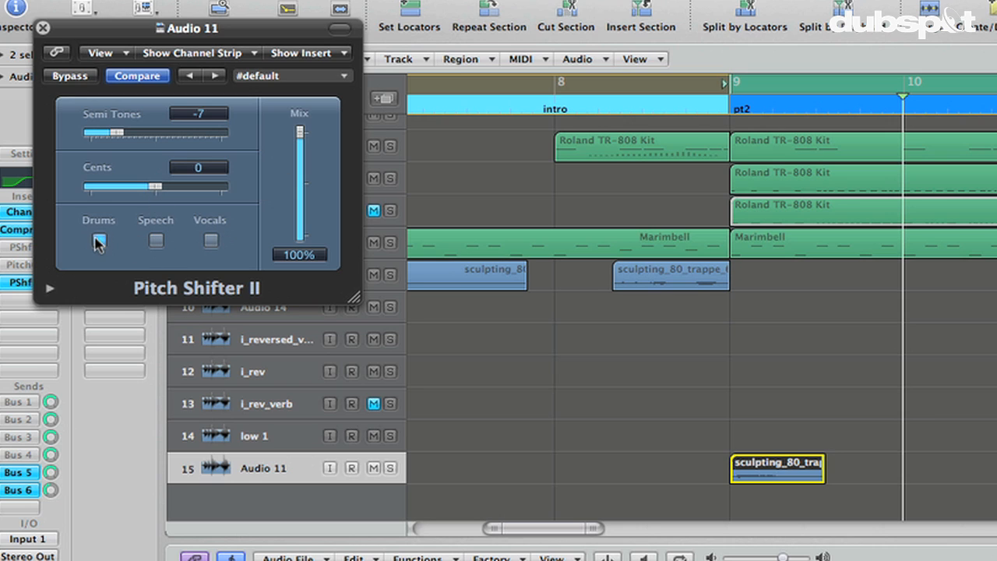
left_click(212, 242)
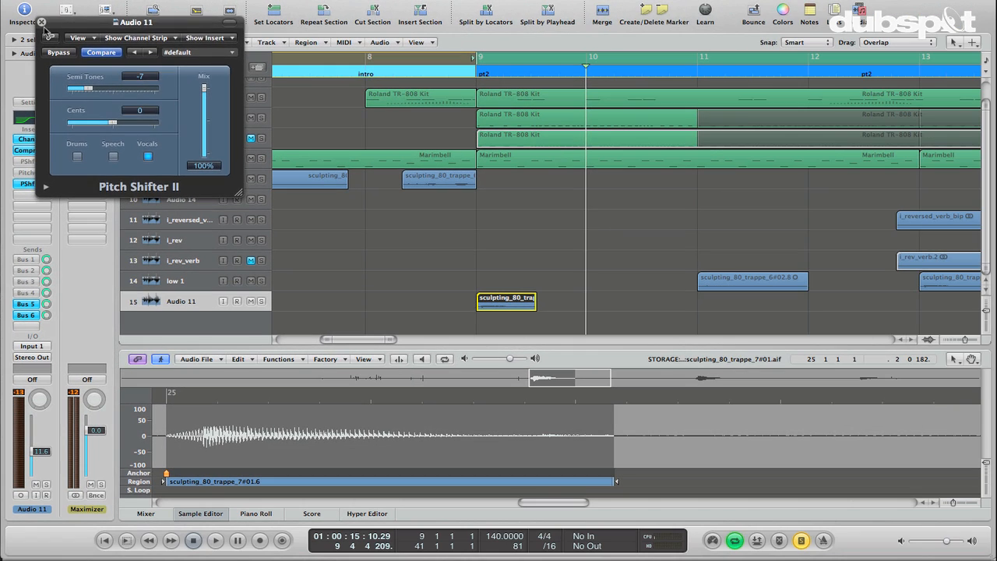
Close the Pitch Shifter II window, re-enable the Pitch Correction insert on Audio 11 and play the result
left_click(43, 28)
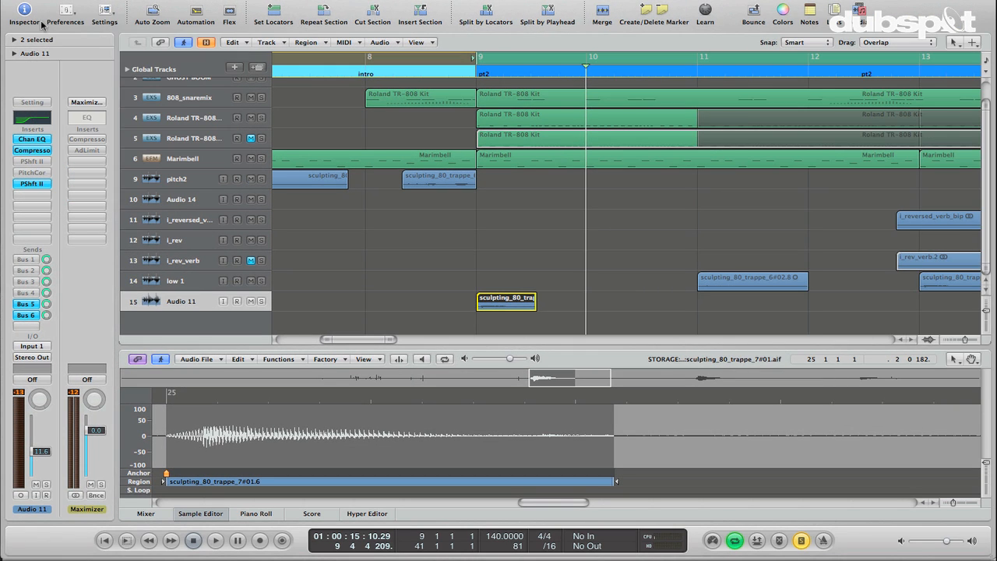
left_click(21, 169, "alt")
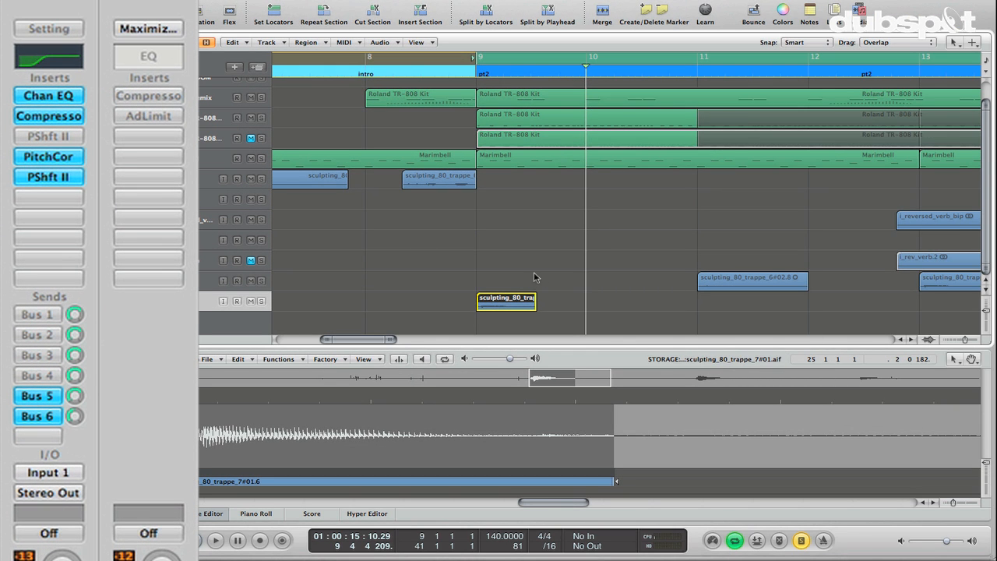
key("space")
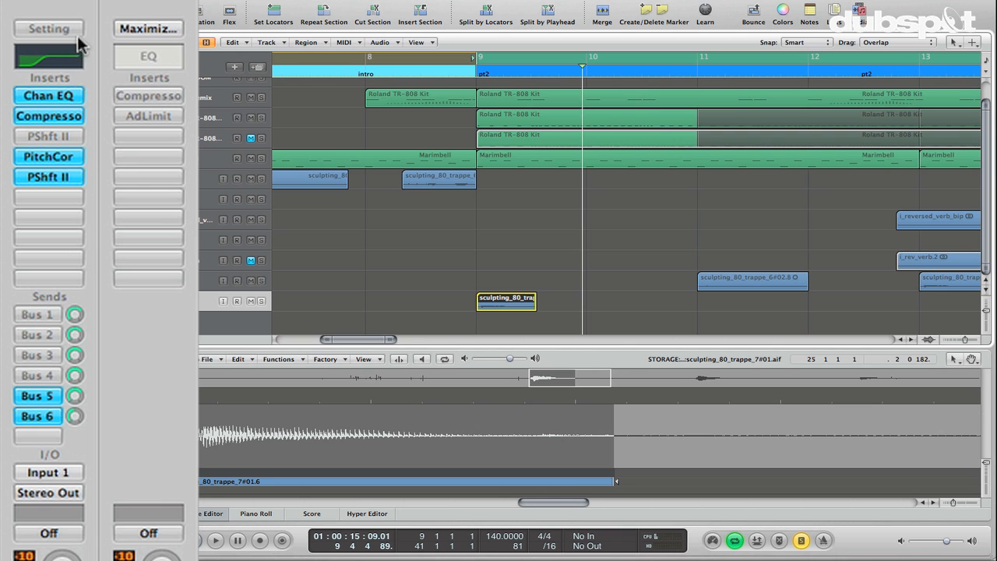
Start the cycle range at bar 11 and audition the low 1 vocal region there in the mix and in solo
scroll(765, 167, "right", 3)
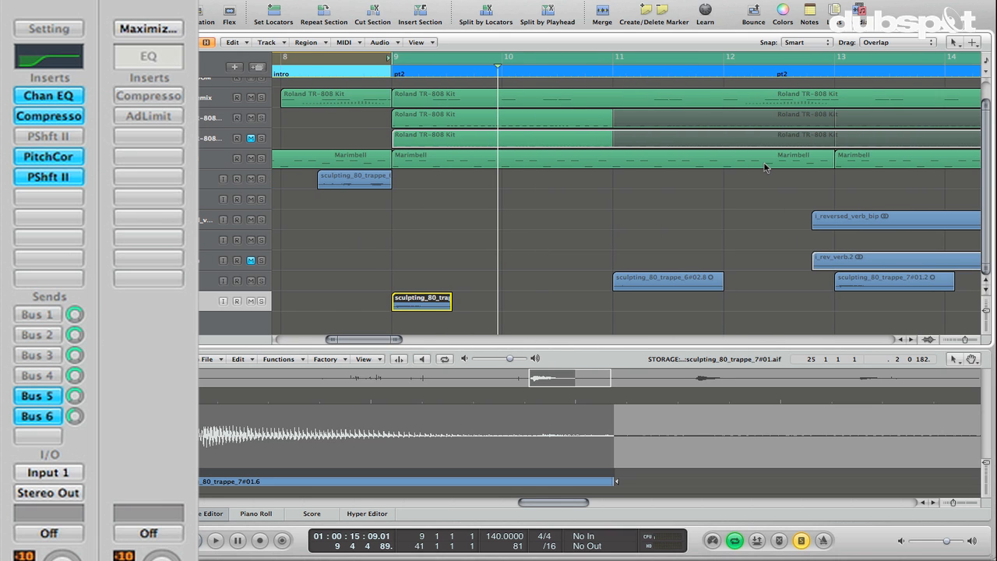
left_click(607, 59)
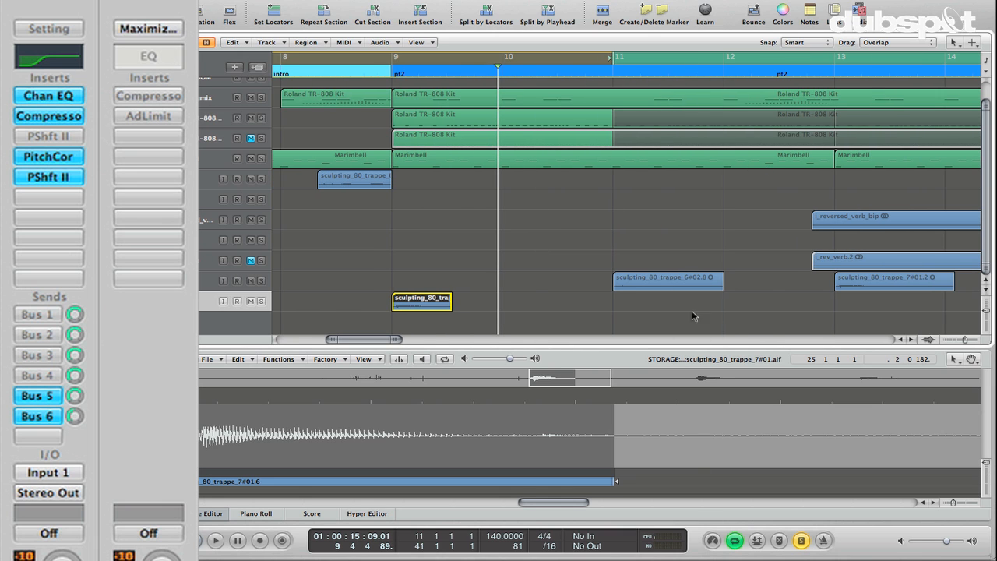
left_click(659, 285)
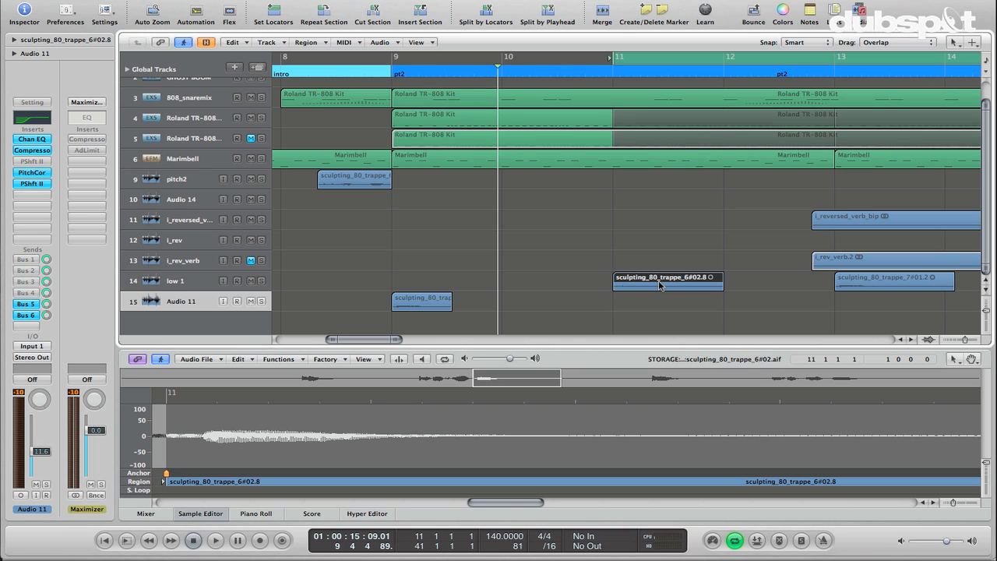
key("space")
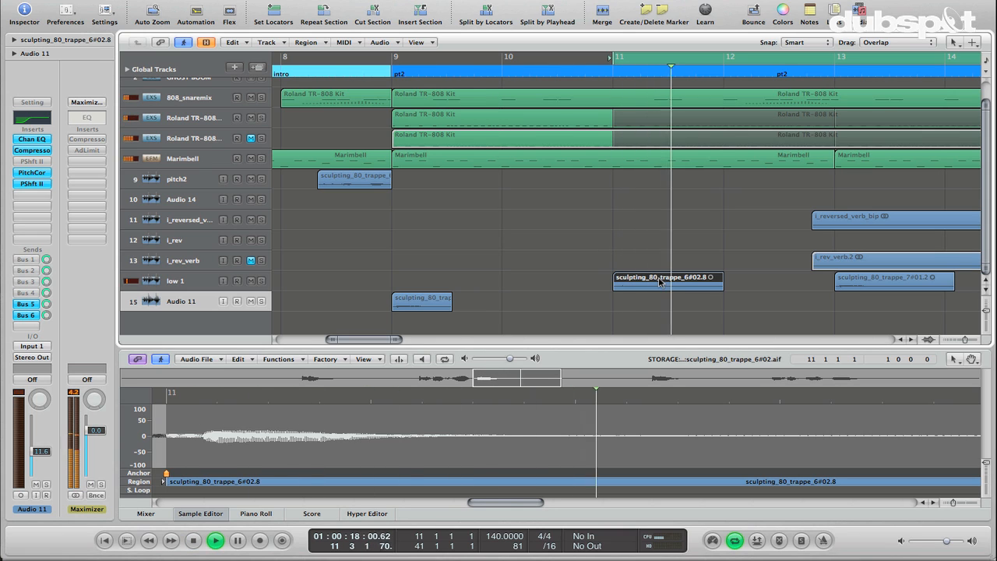
key("s")
key("space")
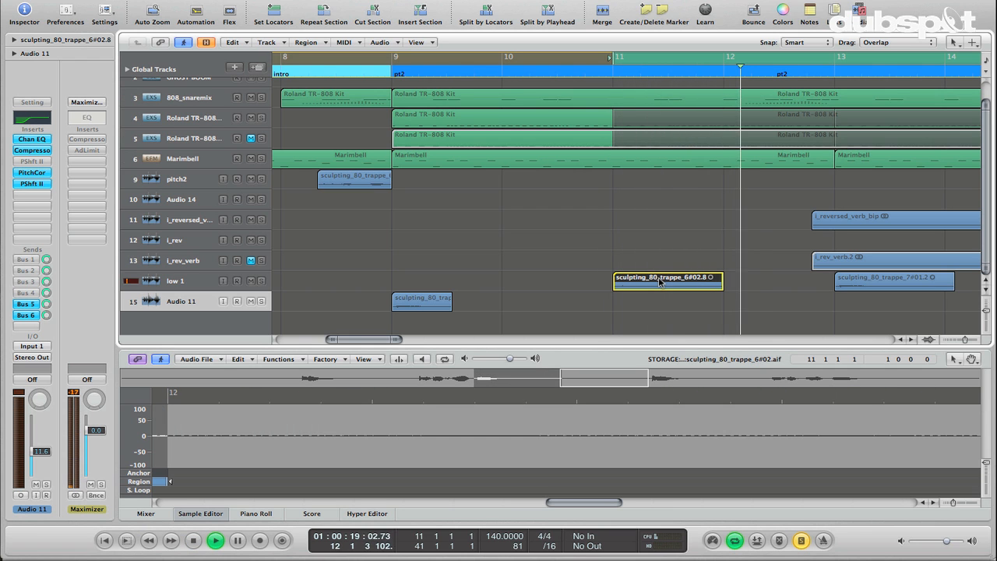
Select the low 1 track and compare its vocal with Pitch Shifter II bypassed and re-enabled
left_click(170, 281)
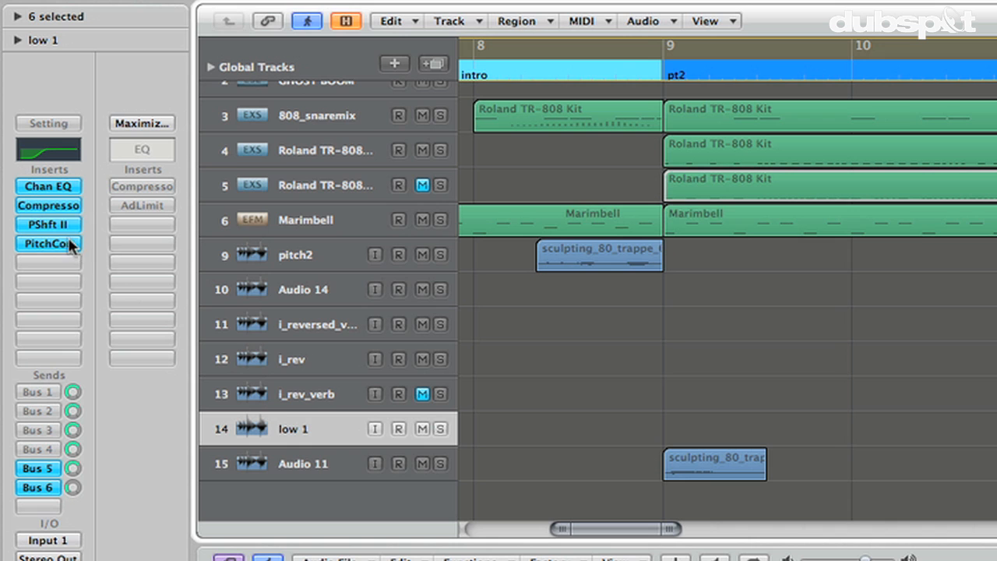
left_click(64, 229, "alt")
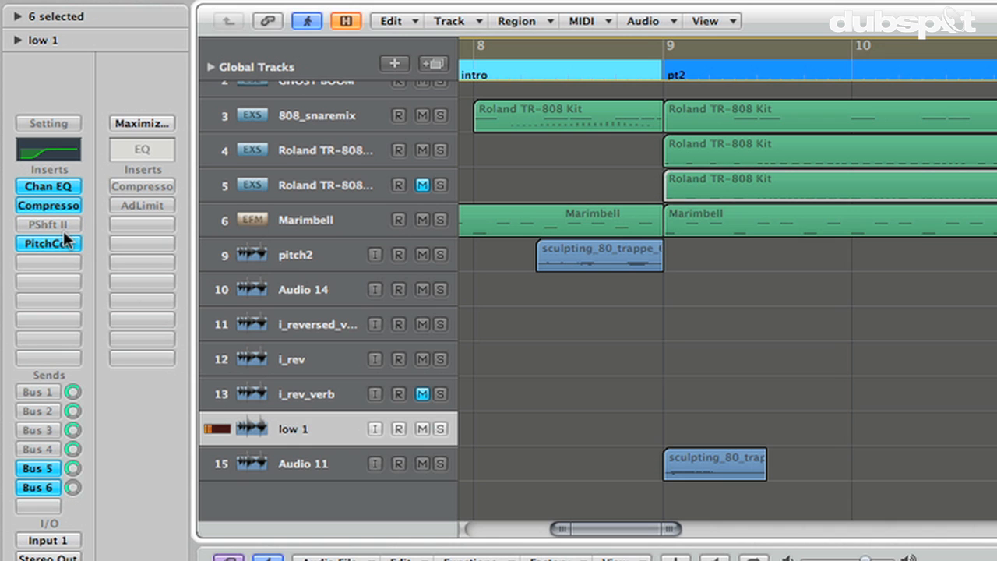
left_click(63, 229, "alt")
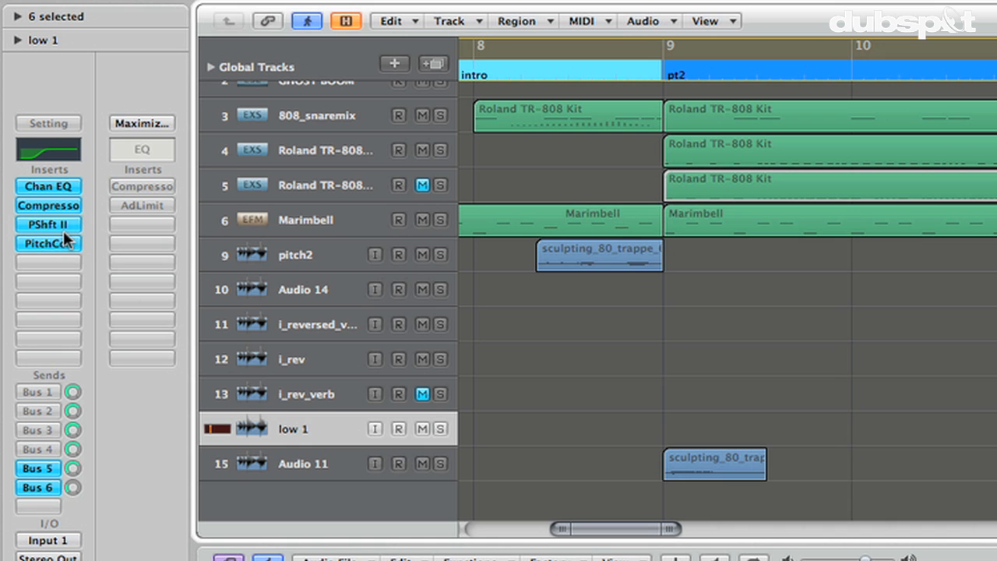
left_click(56, 221)
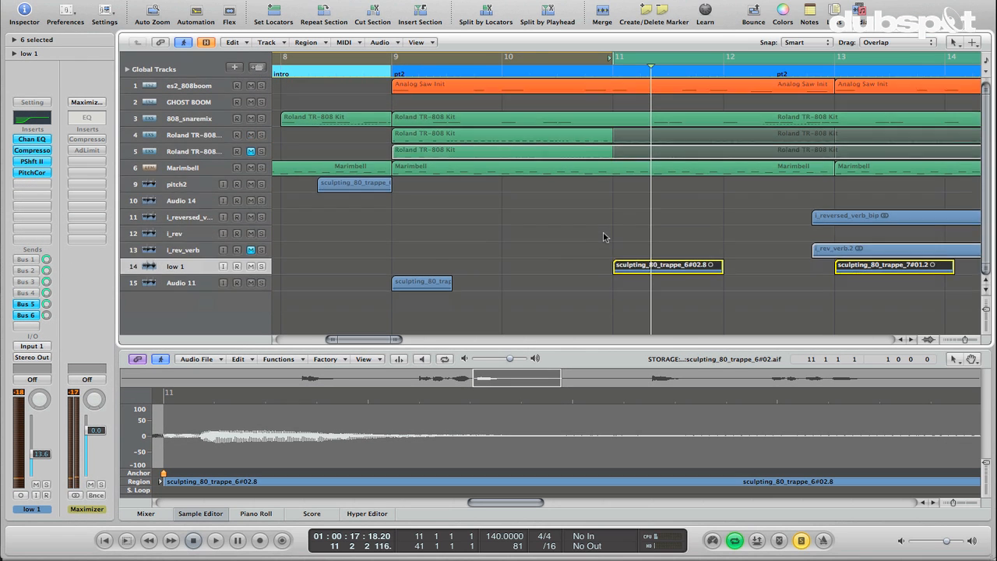
Move the cycle start to bar 9, turn solo off and play pt2 in the full mix
scroll(603, 232, "right", 5)
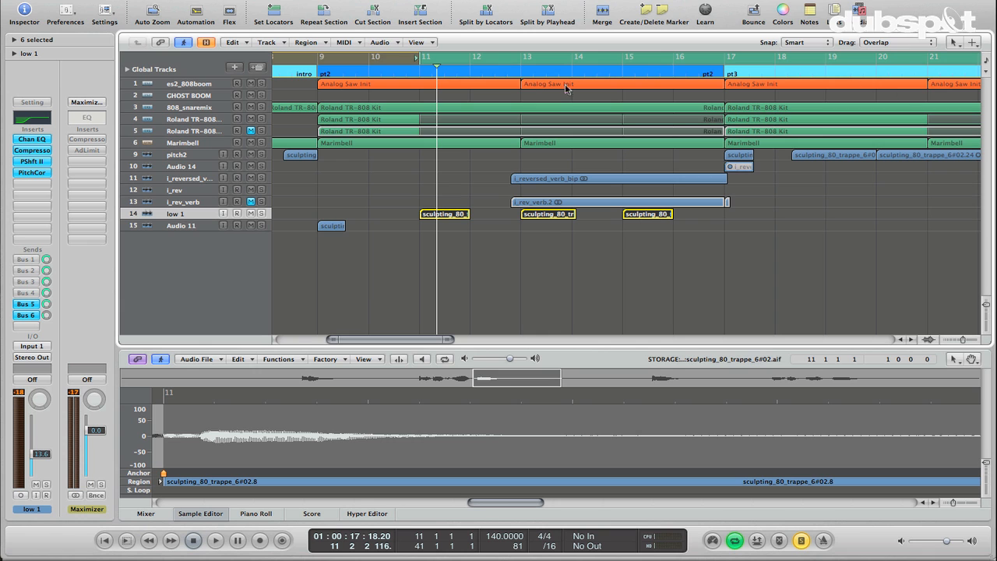
left_click(315, 57, "shift")
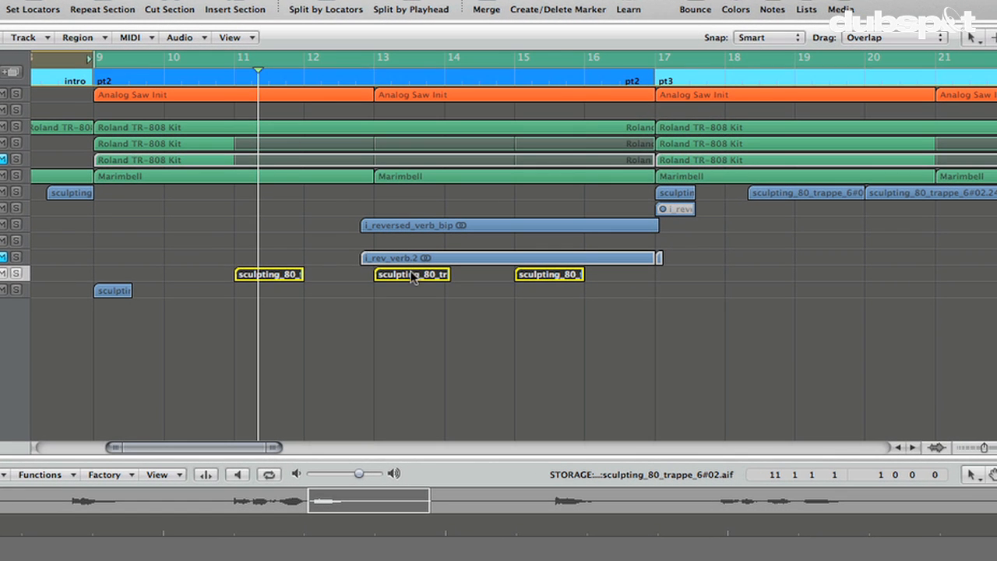
key("s")
key("space")
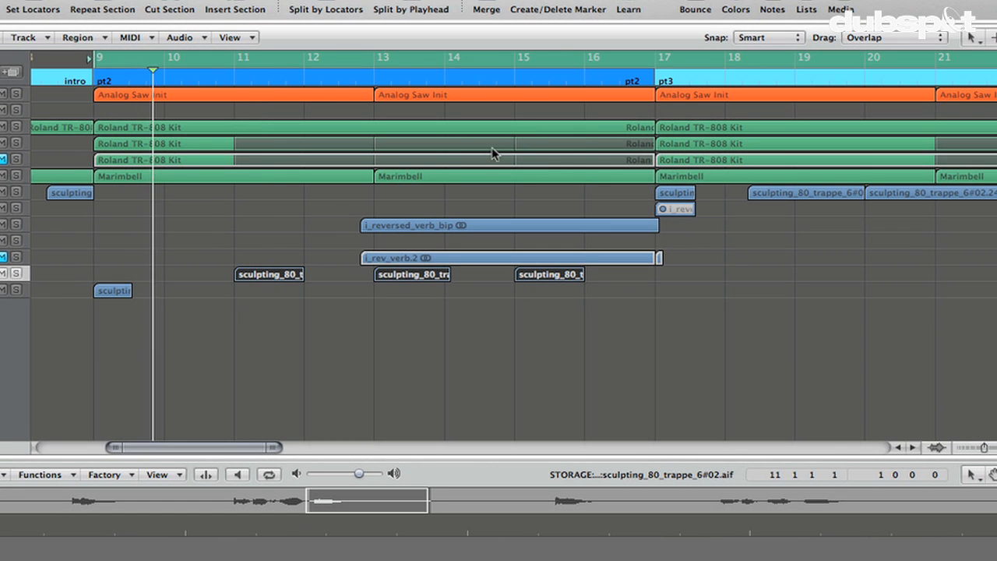
Audition the transition into pt3 with the cycle range at bars 16 to 20, and select the Marimbell and Analog Saw Init regions around it
left_click_drag(579, 63, 855, 98)
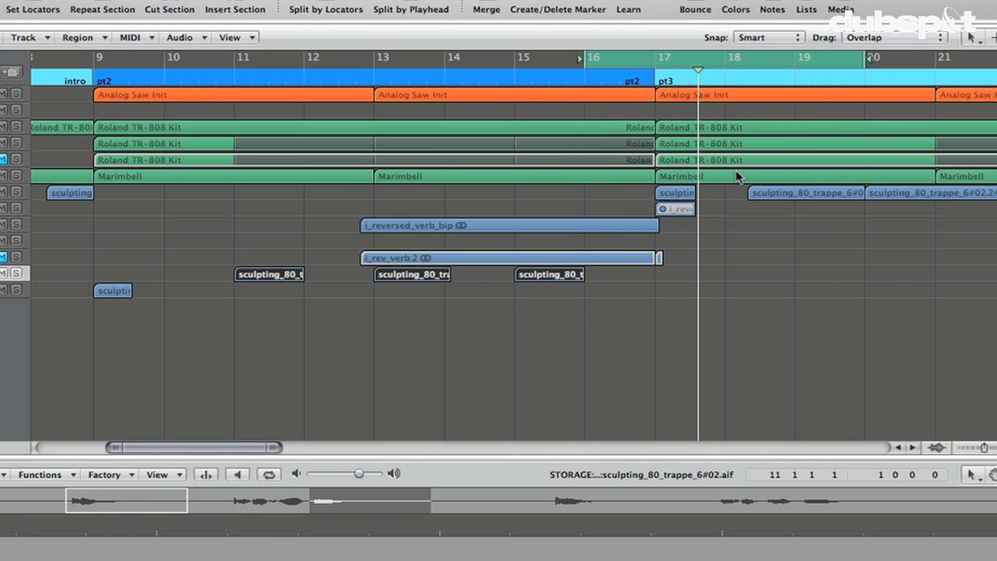
left_click(628, 176)
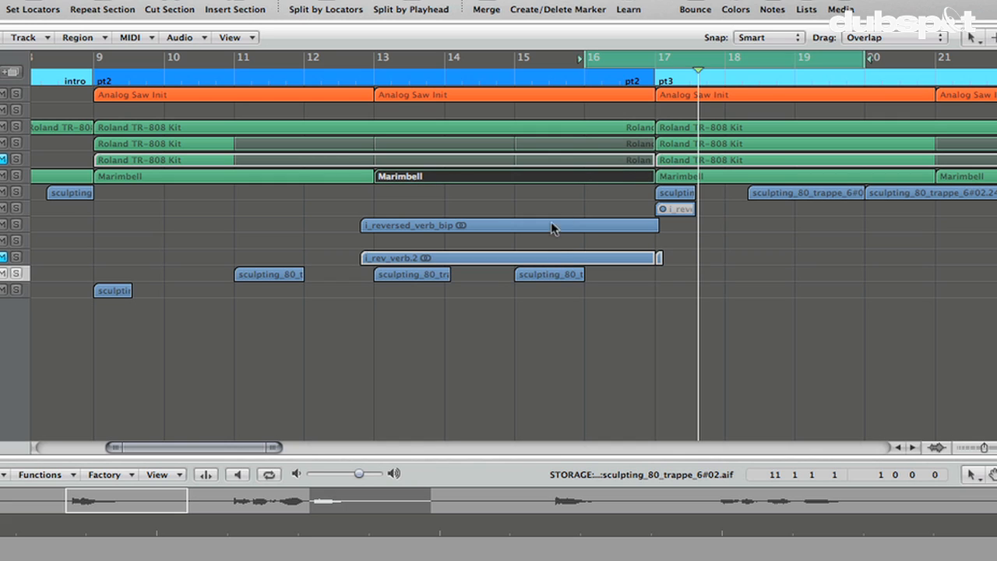
left_click(715, 177)
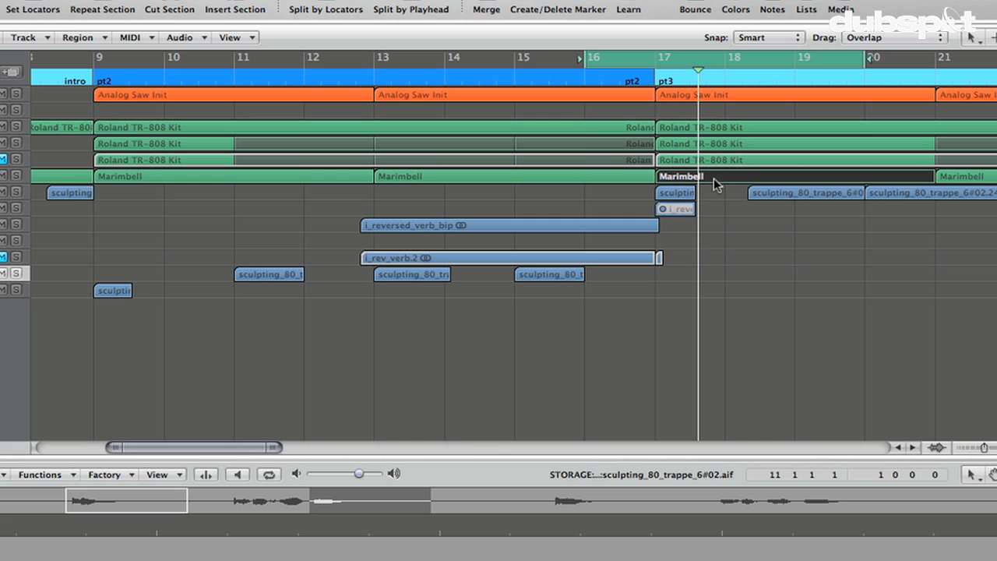
left_click(709, 177)
left_click(702, 99)
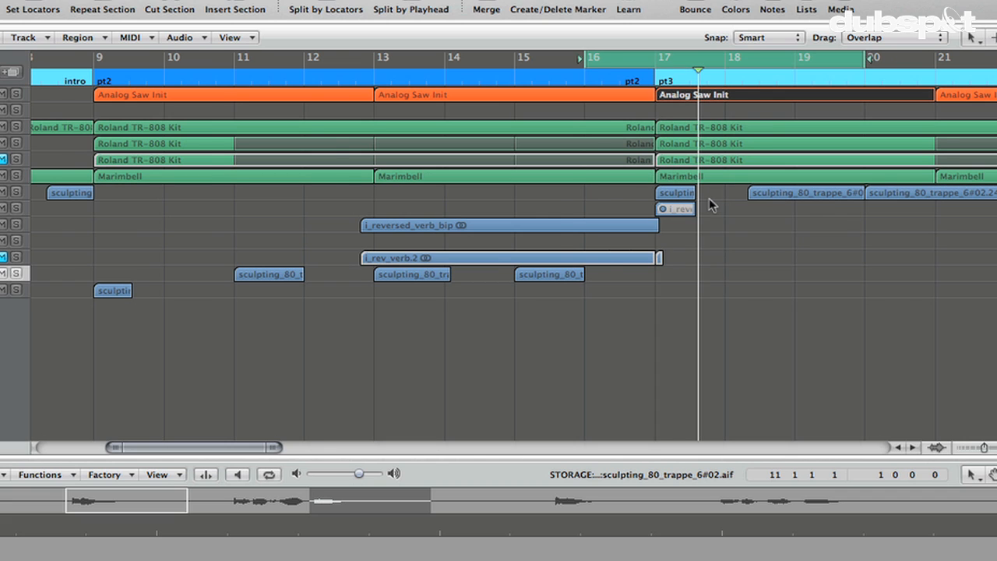
Set the cycle range to bars 15 to 24 and play the pitch2 vocal regions of pt3 in solo from bar 17
key("ctrl+Left")
key("ctrl+Left")
key("ctrl+Left")
left_click_drag(581, 64, 964, 115)
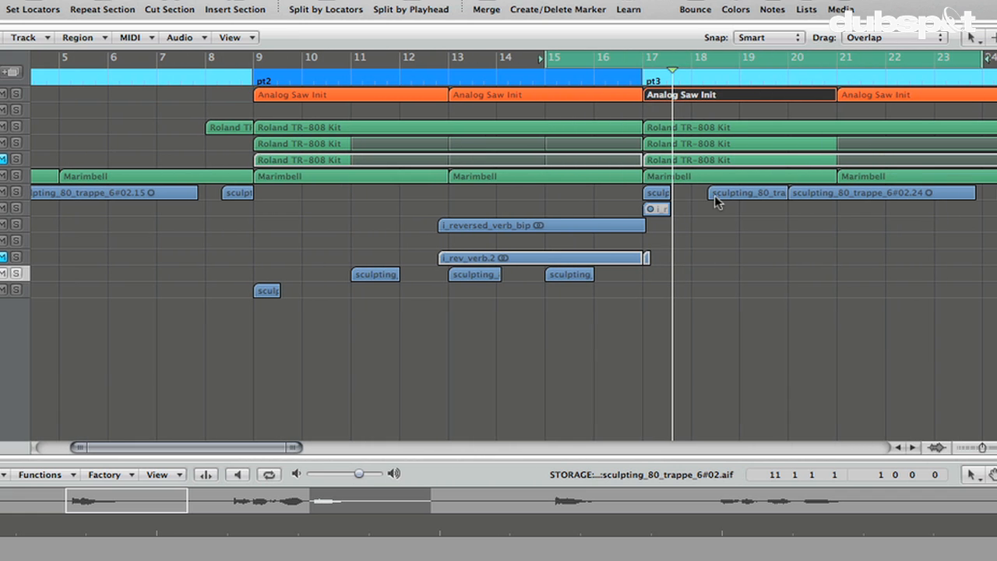
left_click_drag(624, 204, 970, 194)
key("s")
left_click(640, 79)
key("space")
Add the Marimbell region at bar 17 to the soloed vocals, replay from bar 17 and turn solo off
left_click(665, 177, "shift")
left_click(644, 79)
left_click(642, 78)
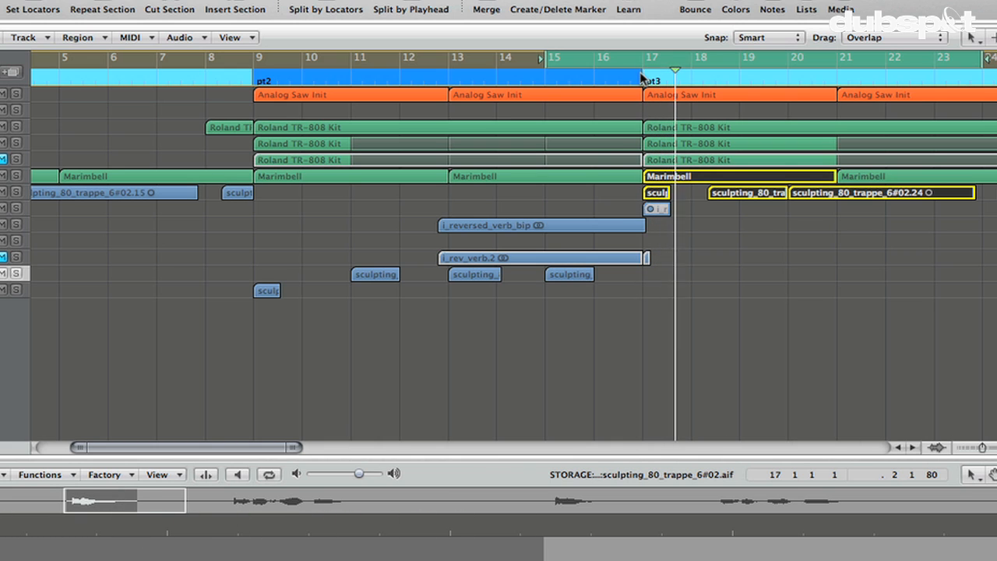
key("s")
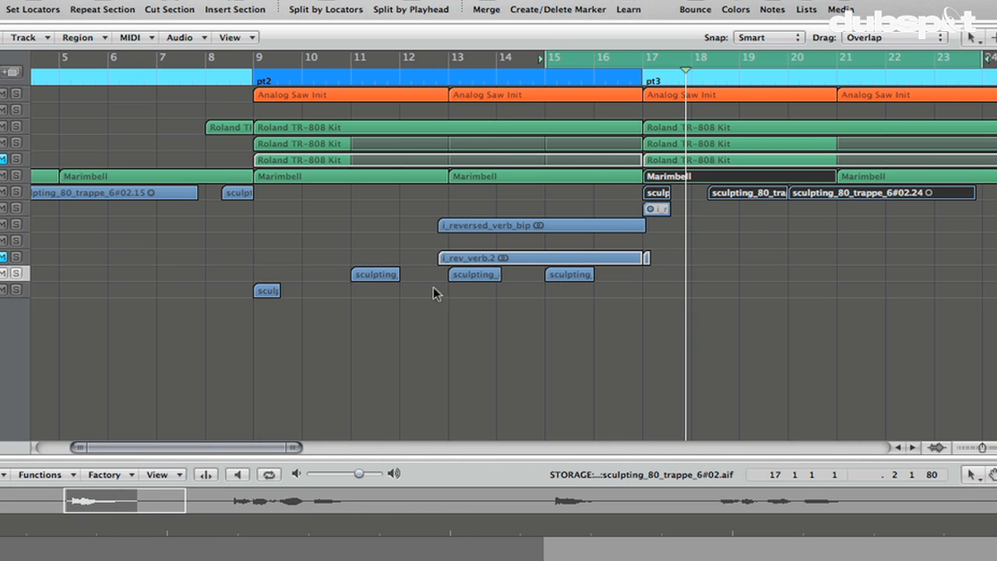
Add the low 1 region at bar 15 to the selection, audition it in solo and select the Marimbell region at bar 13
left_click(571, 274, "shift")
key("s")
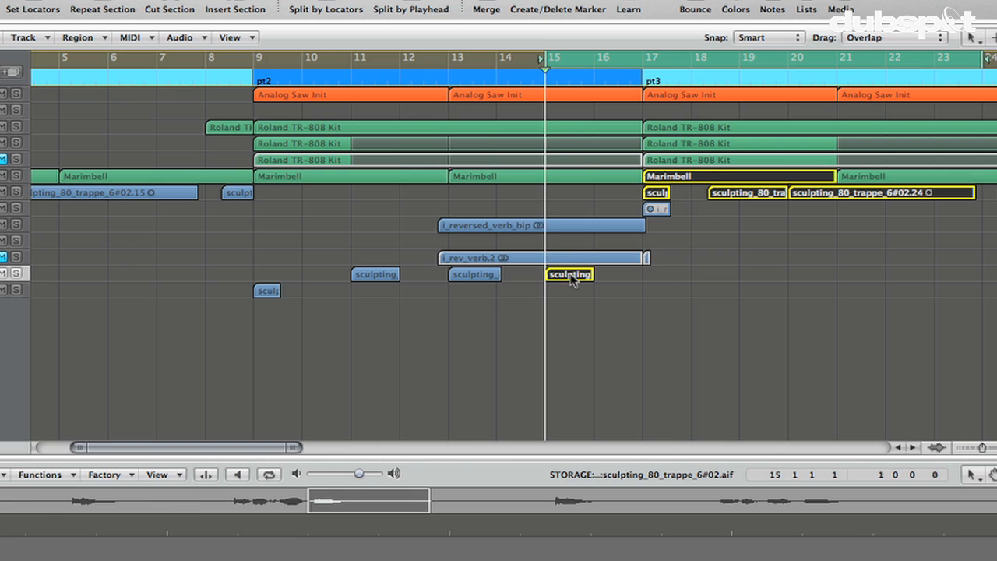
left_click(552, 176)
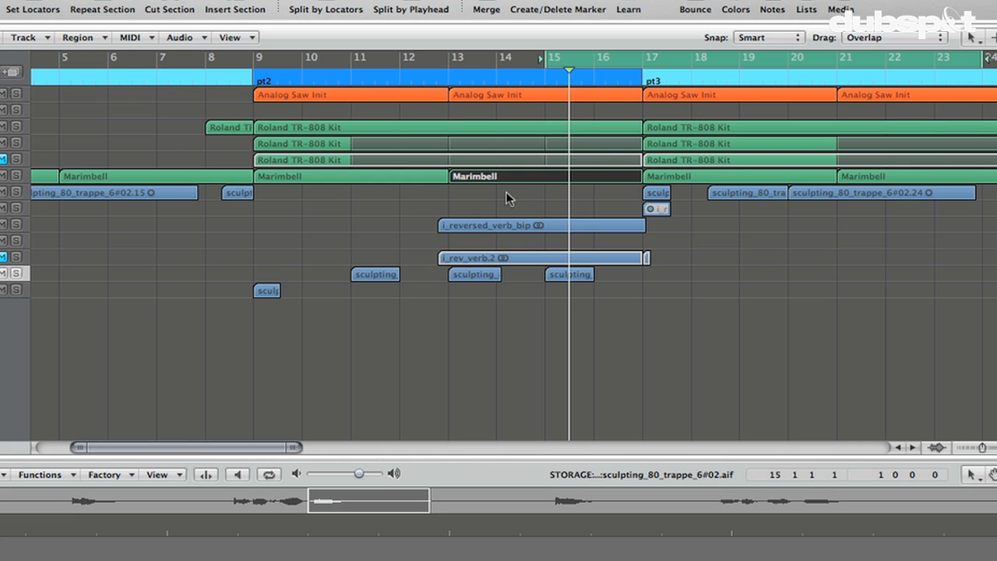
Examine the vocal and reversed reverb regions around the transition from pt2 to pt3
key("ctrl+Left")
key("ctrl+Left")
key("ctrl+Left")
key("ctrl+Left")
scroll(508, 197, "right", 5)
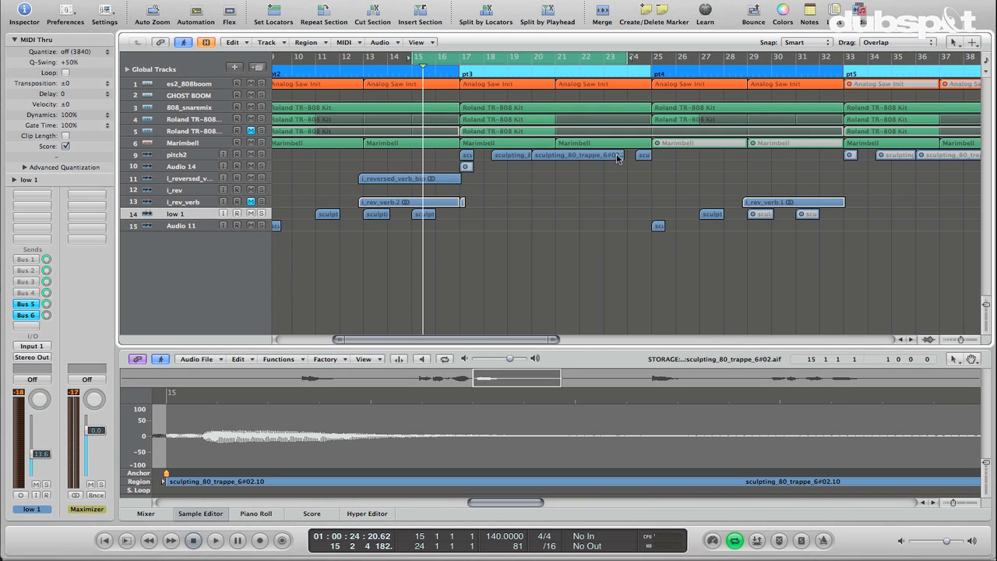
key("ctrl+Right")
key("ctrl+Right")
key("ctrl+Down")
key("ctrl+Down")
key("ctrl+Down")
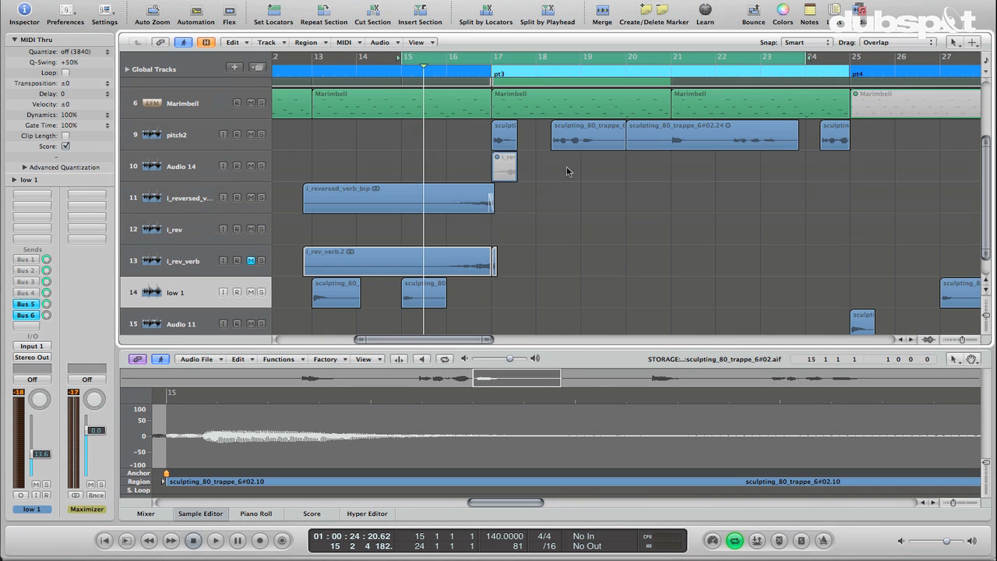
scroll(460, 259, "left", 5)
scroll(460, 261, "right", 1)
scroll(460, 261, "down", 2)
scroll(460, 260, "up", 3)
scroll(460, 260, "right", 8)
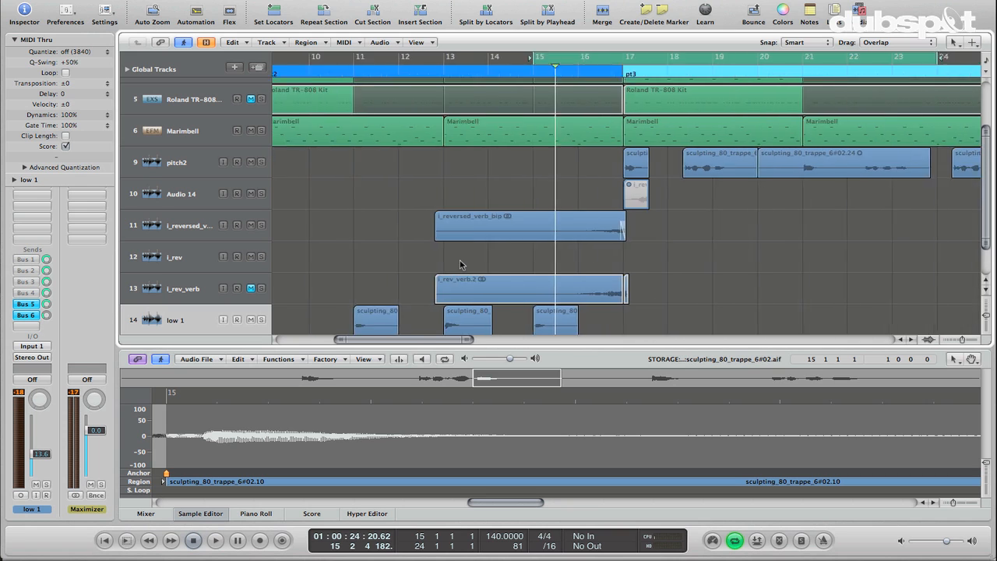
Set the cycle range to bars 33 to 41, covering the pt5 section
key("ctrl+Right")
key("ctrl+Right")
key("ctrl+Left")
key("ctrl+Left")
key("ctrl+Left")
key("ctrl+Left")
key("ctrl+Left")
key("ctrl+Left")
key("ctrl+Right")
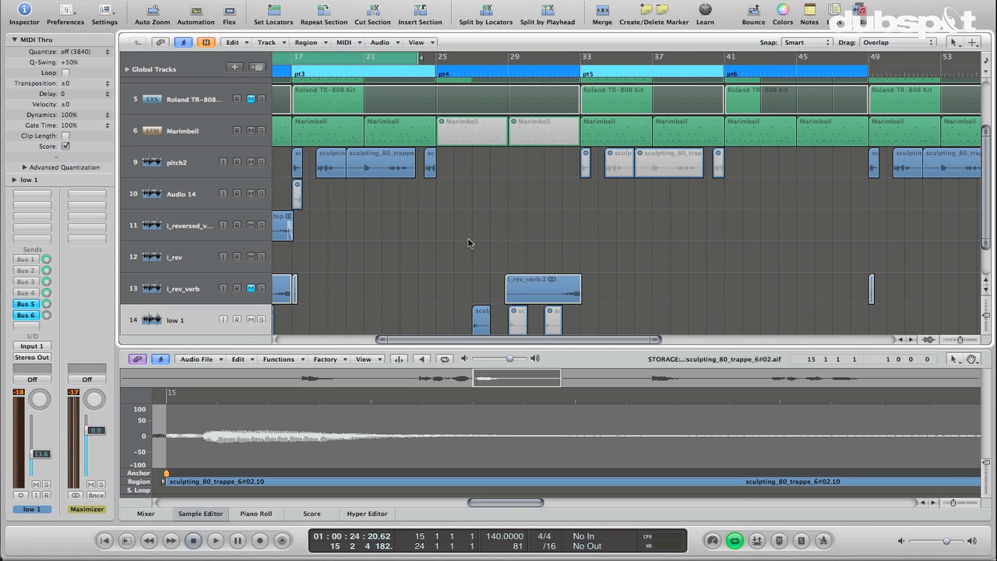
left_click_drag(581, 60, 728, 74)
key("ctrl+Up")
key("ctrl+Up")
key("ctrl+Up")
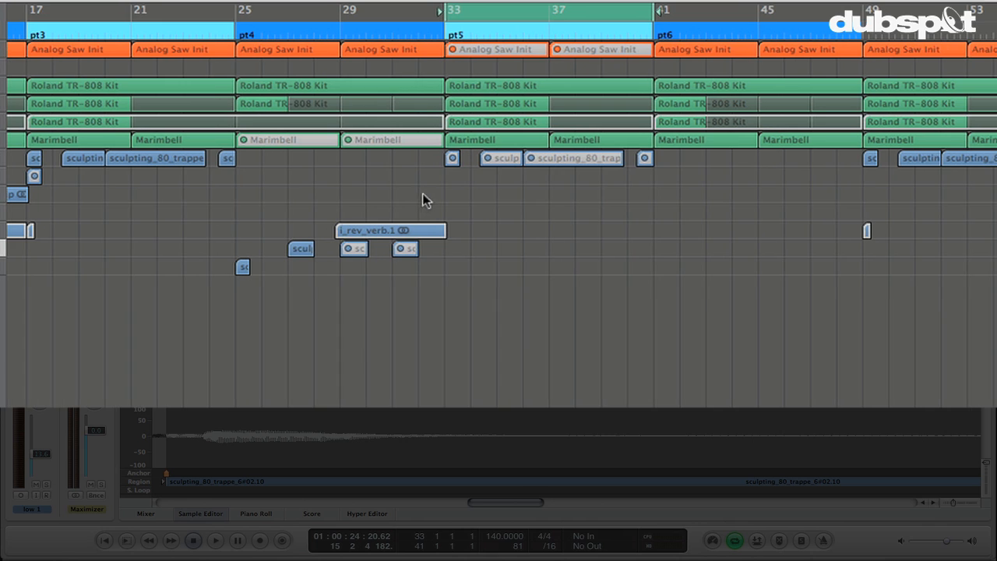
Select the muted pitch2 vocal regions in pt5 and play the section briefly from bar 33
left_click_drag(424, 162, 712, 188)
key("space")
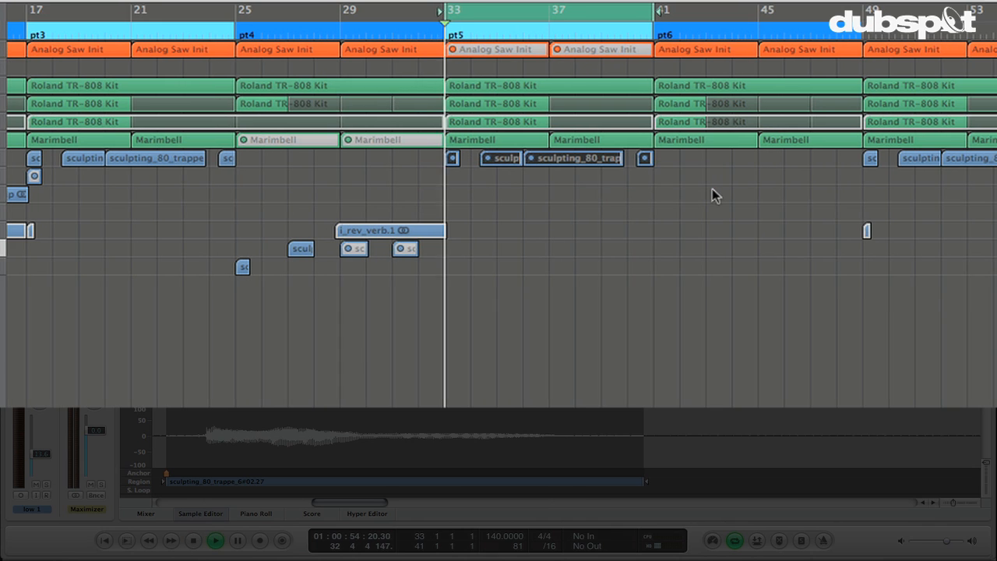
key("space")
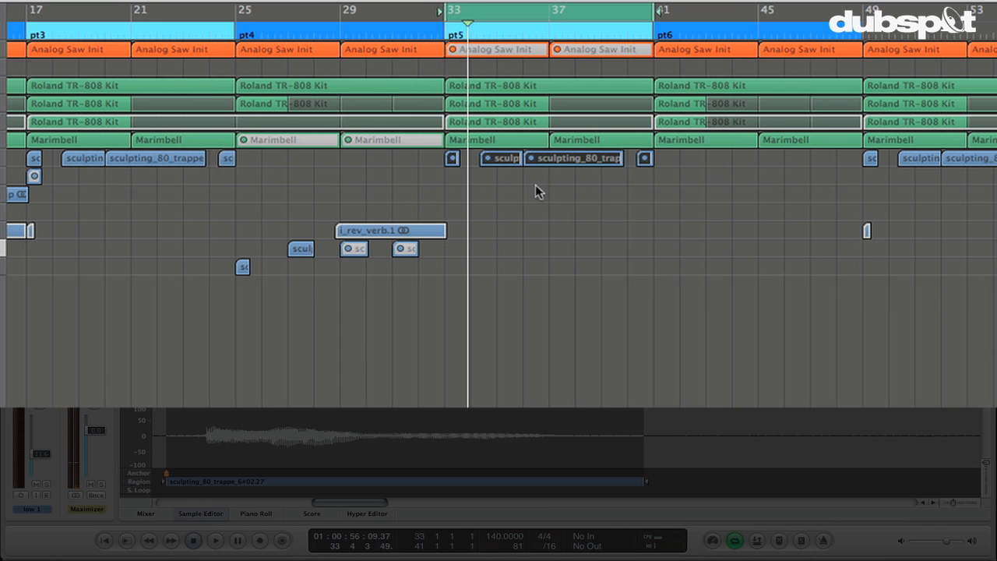
Move the selected pt5 vocal regions from pitch2 to the low 1 track at bar 33, unmute them and play the section
scroll(455, 187, "left", 3)
scroll(457, 188, "right", 1)
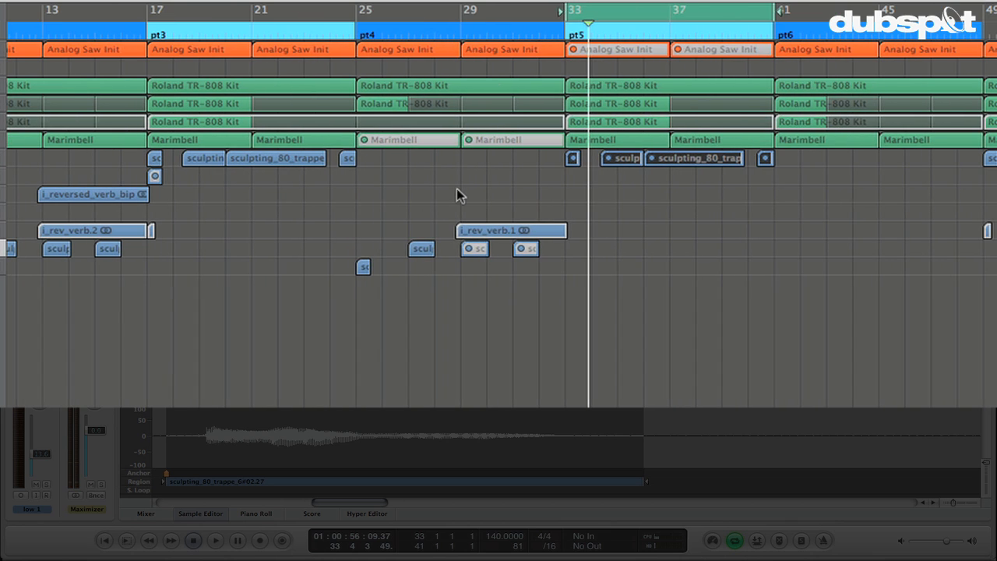
left_click_drag(574, 162, 572, 251)
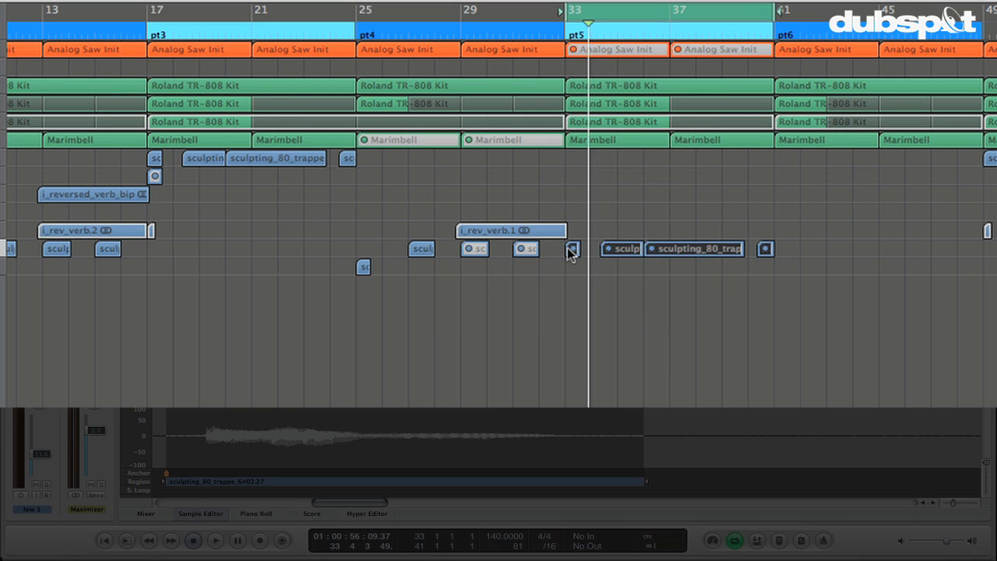
key("space")
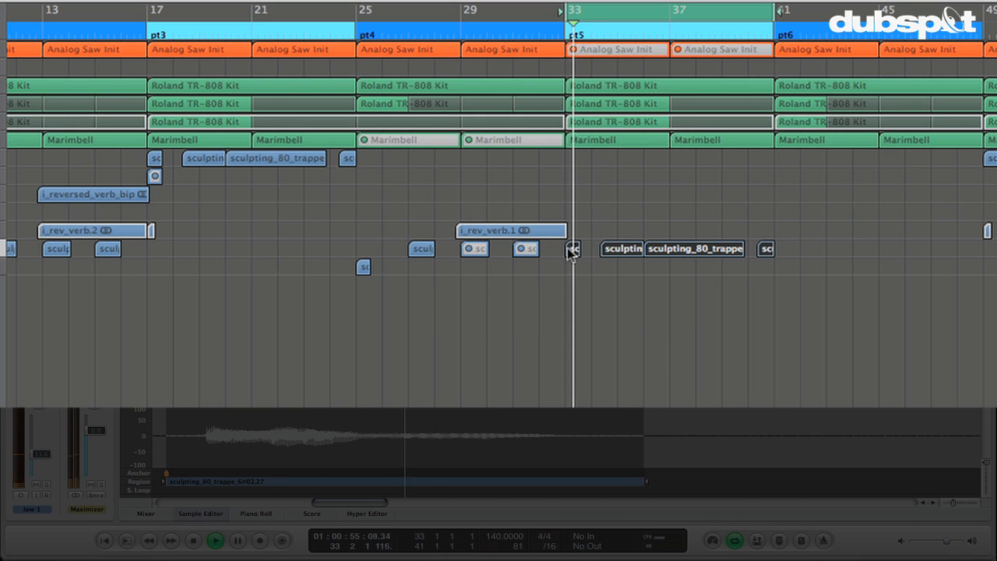
left_click(572, 251)
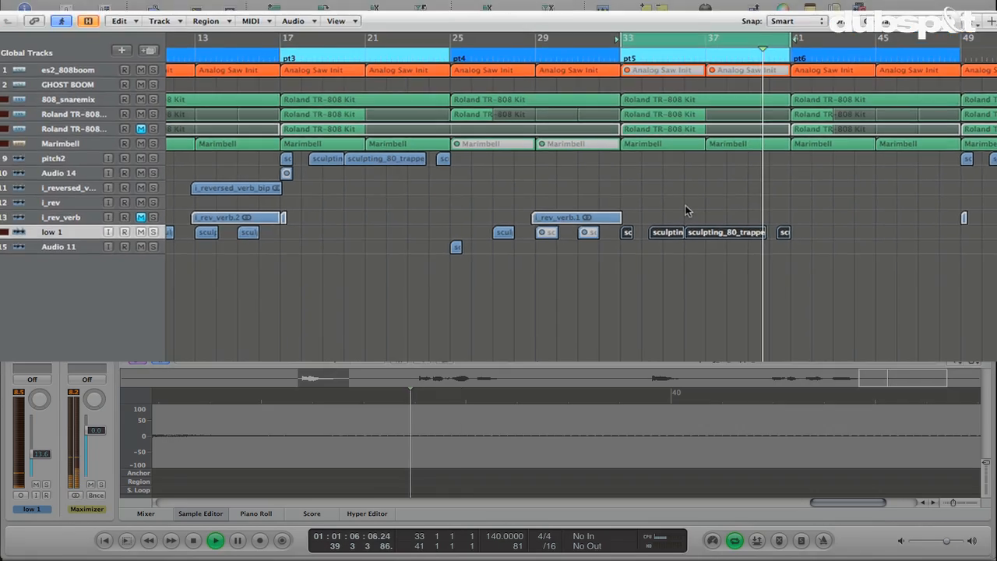
Stop playback and inspect the Pitch Shifter II settings on the low 1 track, closing the plug-in when done
key("space")
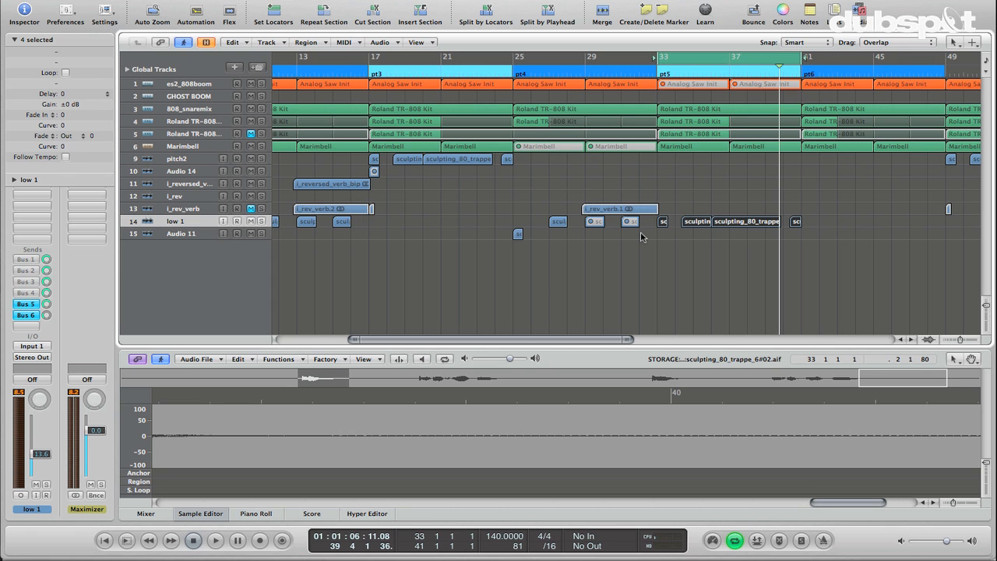
left_click(13, 39)
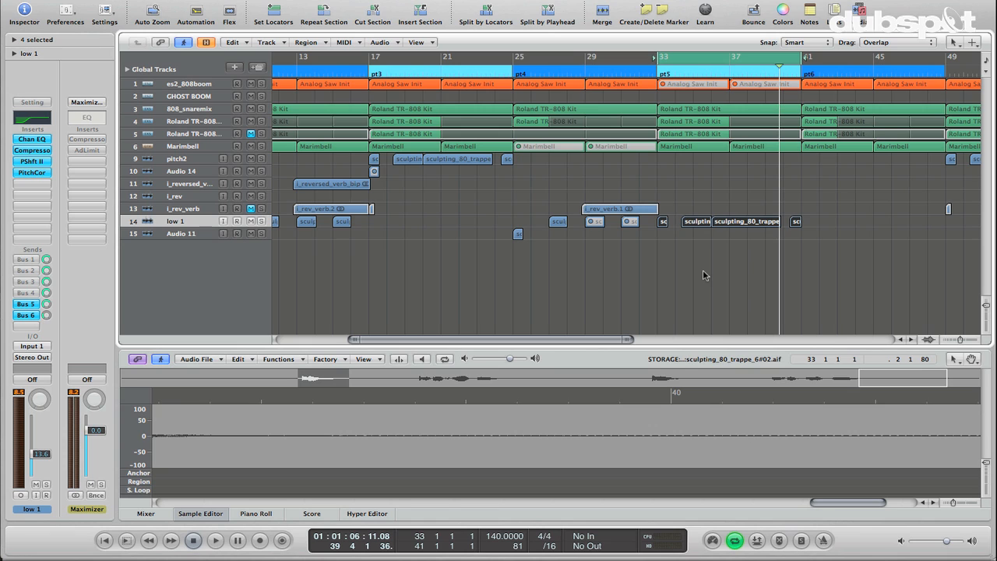
left_click(31, 162)
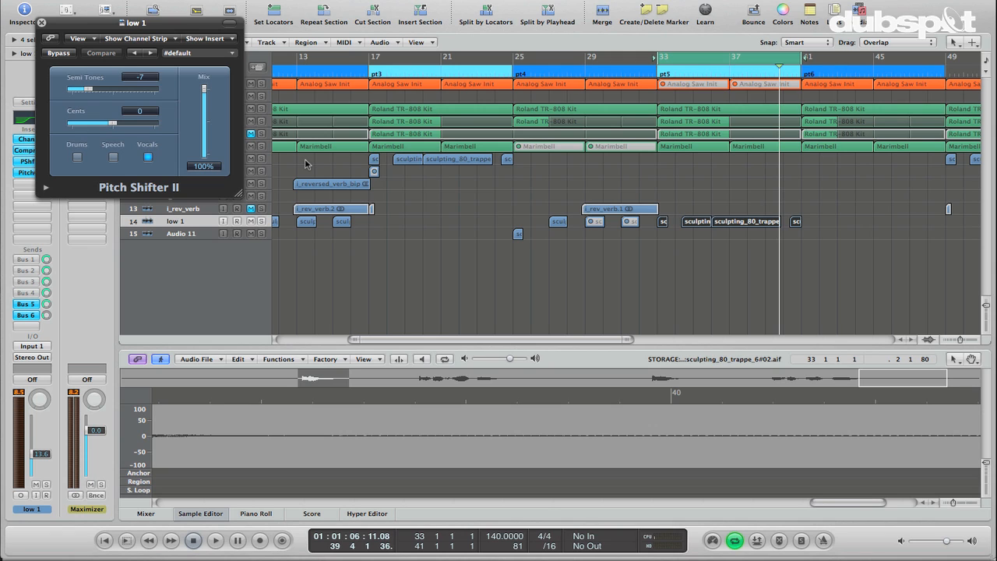
left_click(43, 23)
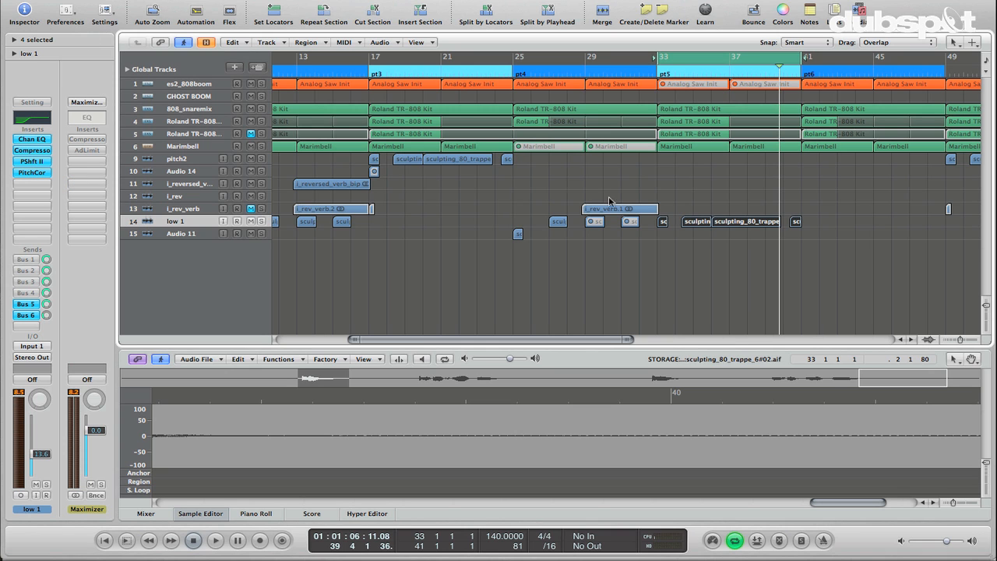
Move the four selected pt5 vocal regions from the low 1 track back to pitch2 at bar 33
key("ctrl+Right")
scroll(609, 208, "right", 10)
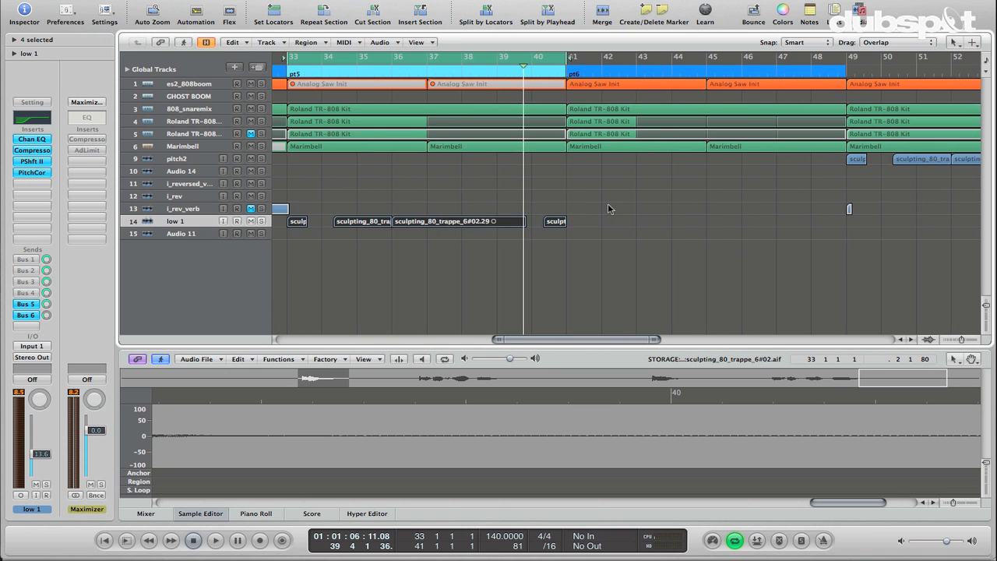
scroll(609, 208, "left", 4)
left_click_drag(844, 266, 450, 227)
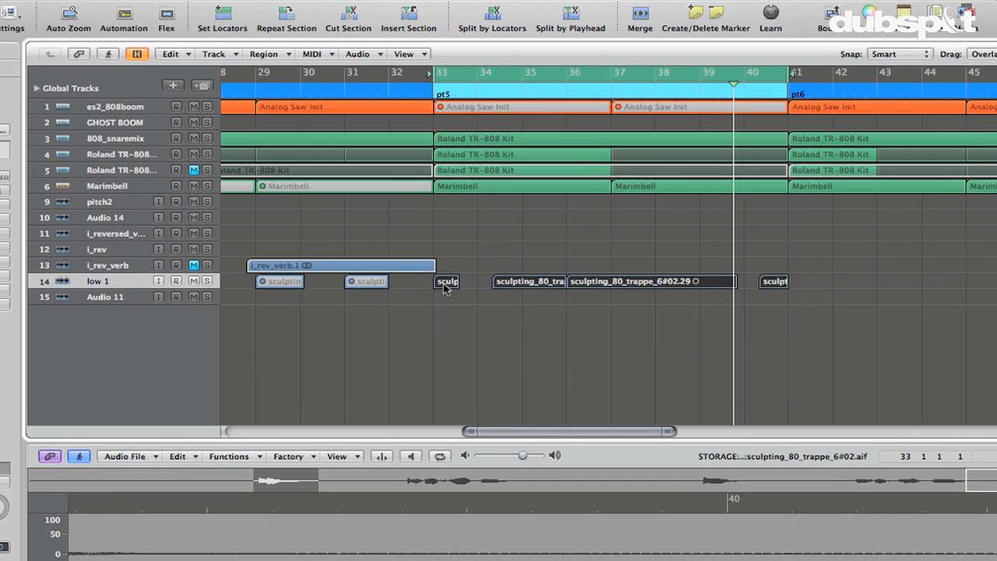
left_click_drag(445, 285, 439, 229)
Convert the selected pitch2 regions to a new sampler track named k_transchop, creating zones from transient markers
right_click(441, 229)
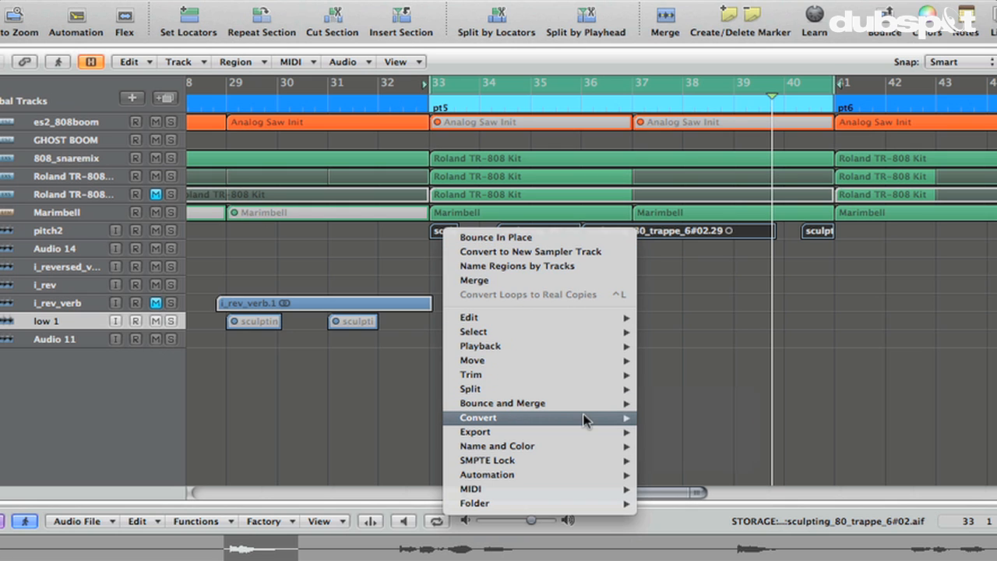
mouse_move(608, 420)
left_click(711, 446)
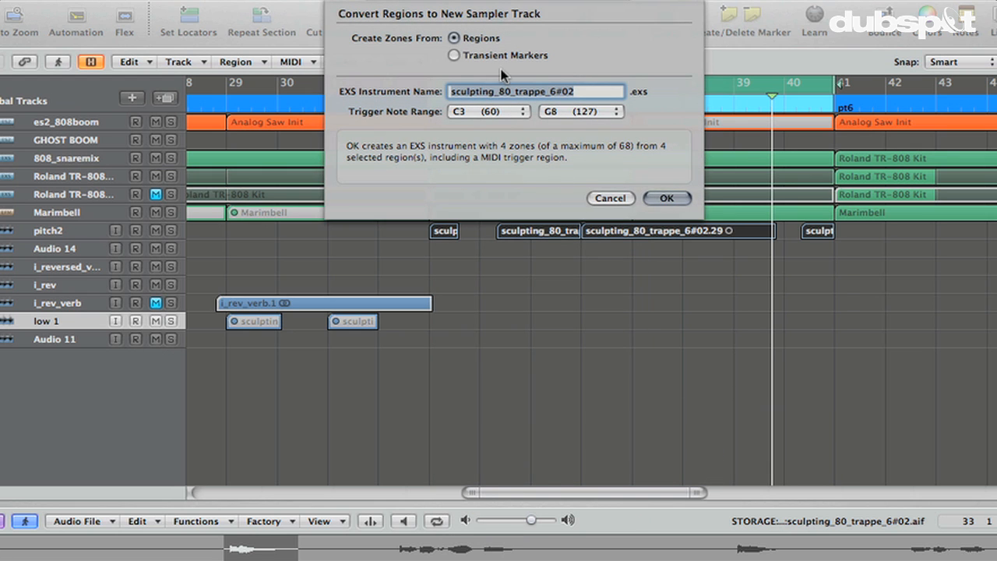
left_click(484, 54)
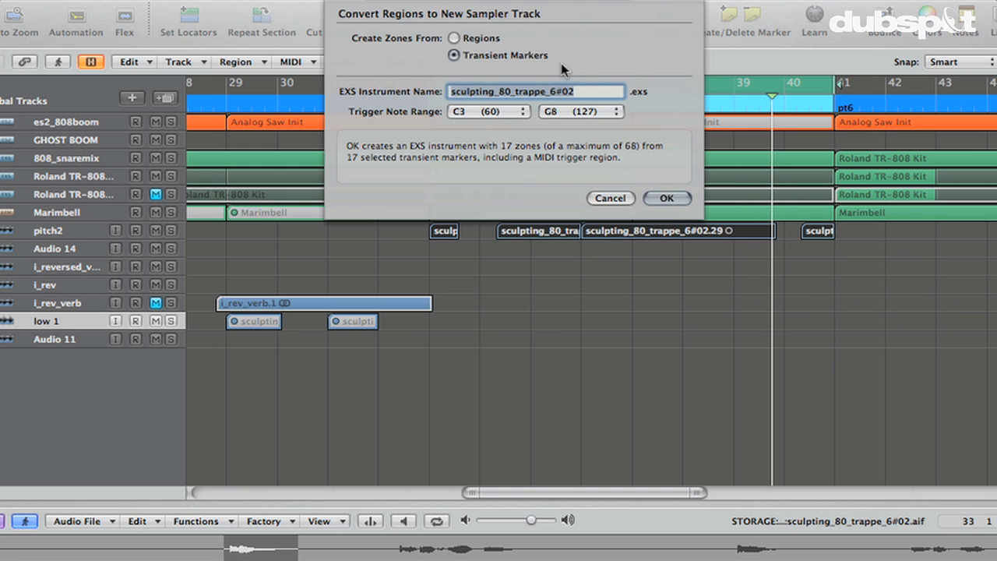
key("BackSpace")
type("k_")
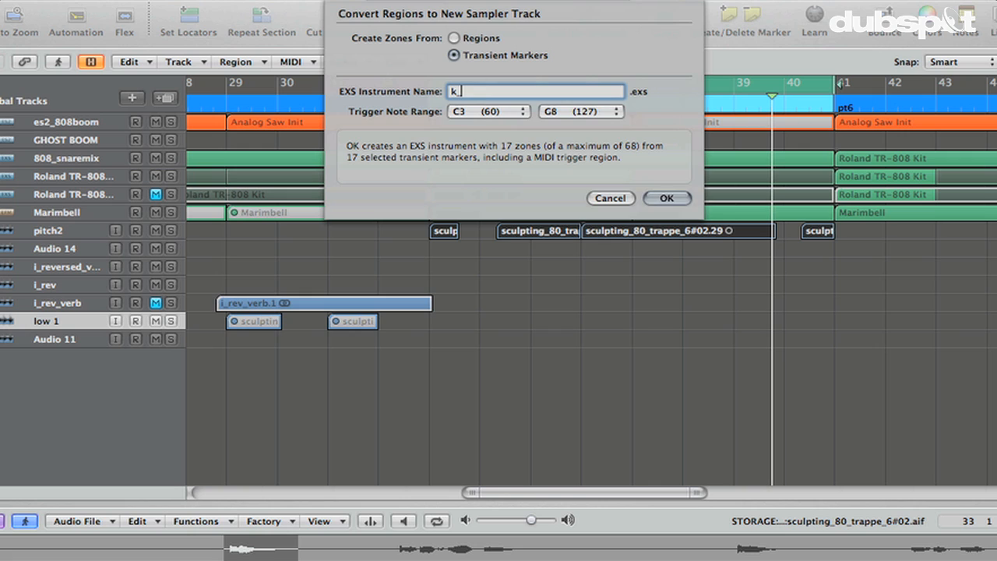
type("transchop")
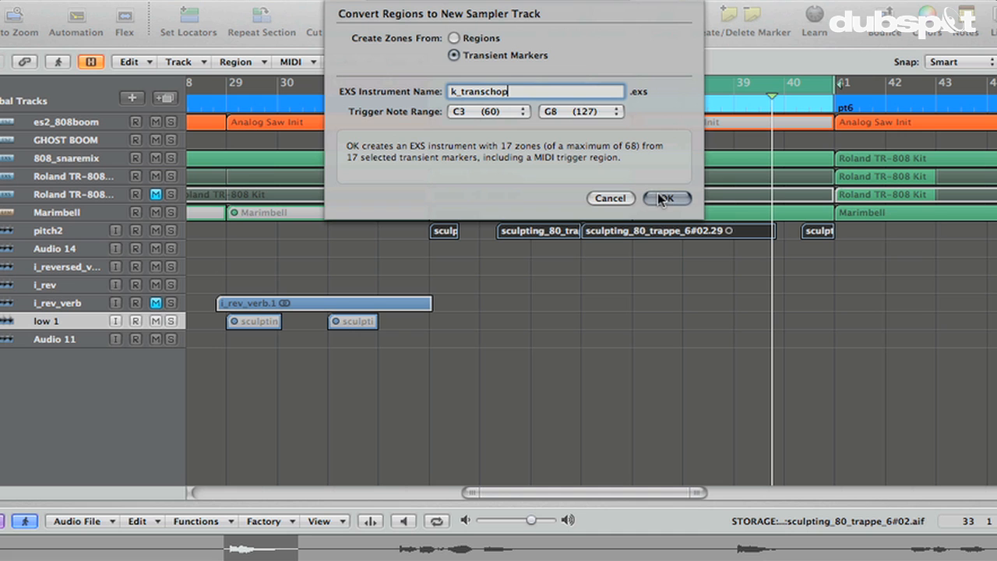
left_click(661, 198)
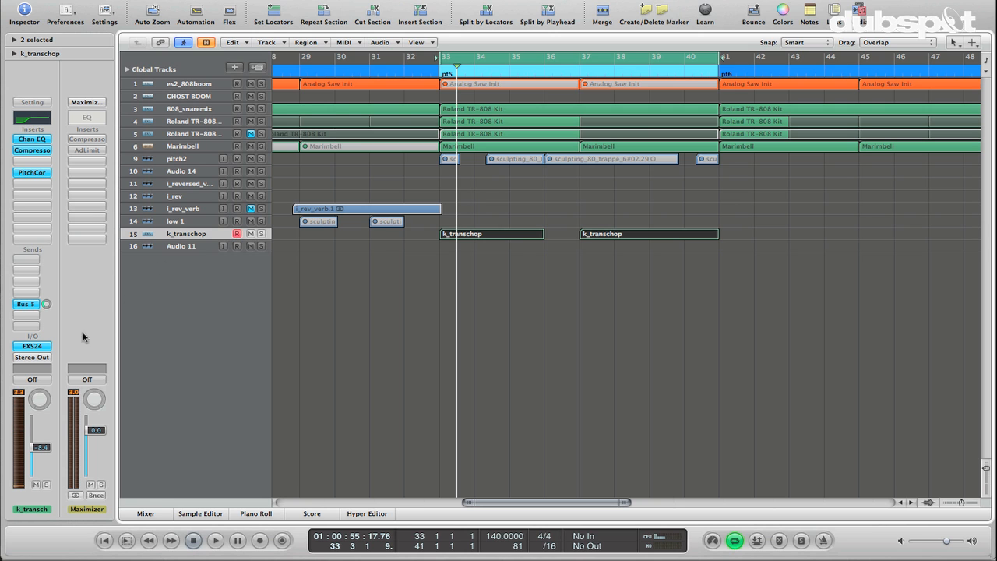
Lower the Tune of the k_transchop EXS24 instrument, start playback and close the instrument window
left_click(41, 346)
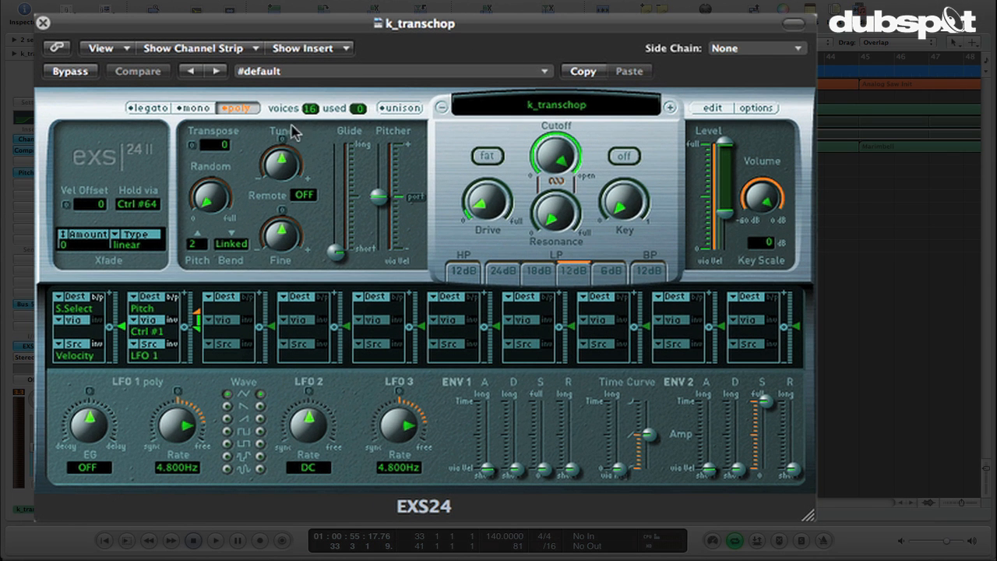
mouse_move(281, 162)
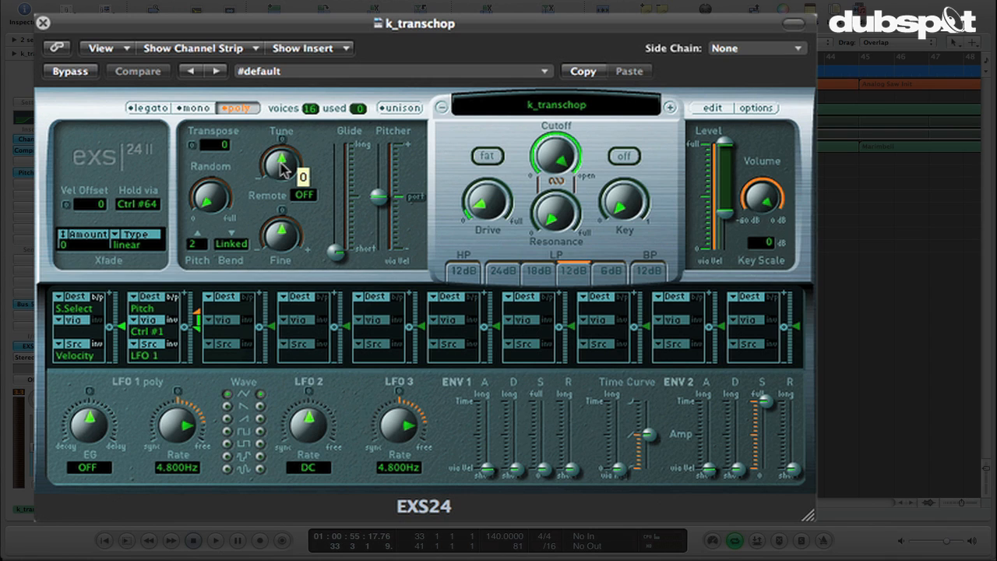
left_click_drag(282, 162, 290, 193)
key("space")
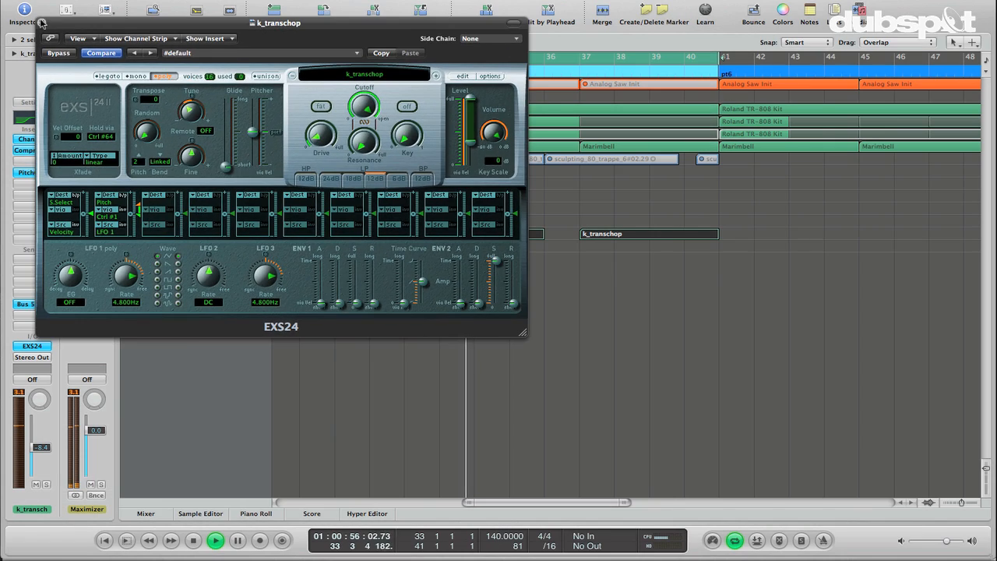
left_click(43, 23)
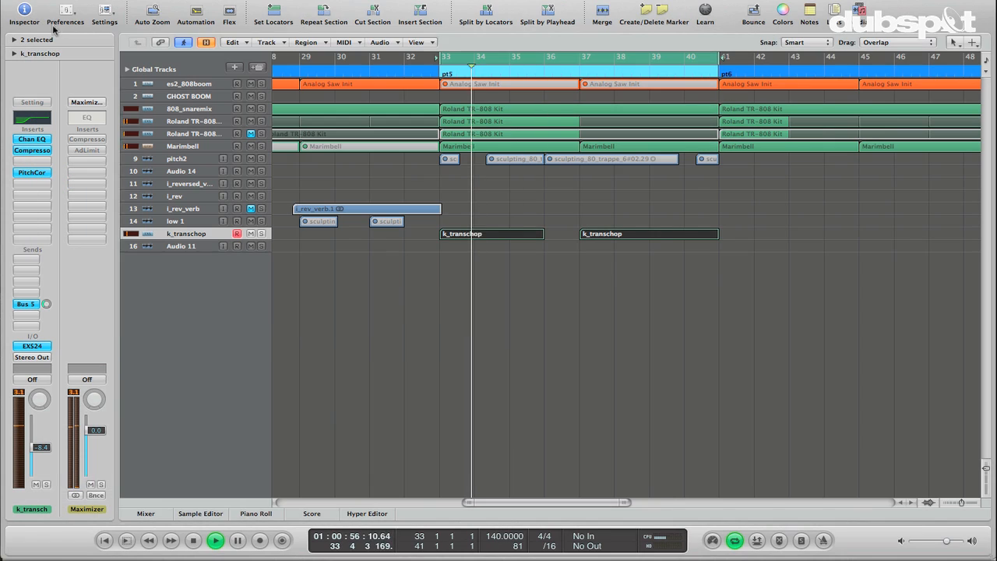
Show the k_transchop notes in the Piano Roll, examine them across bars 33 to 41 and stop playback
double_click(491, 234)
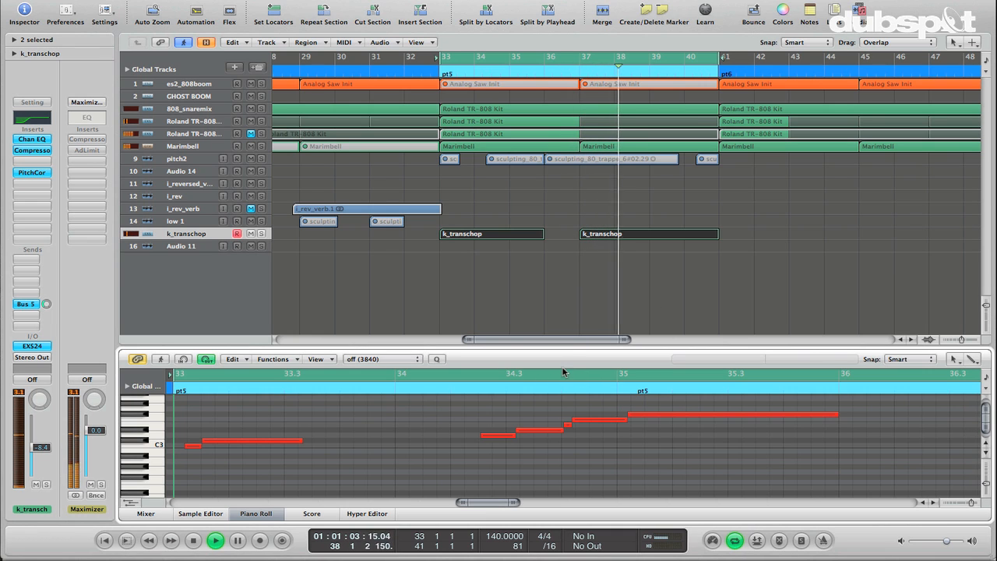
key("ctrl+Left")
key("ctrl+Left")
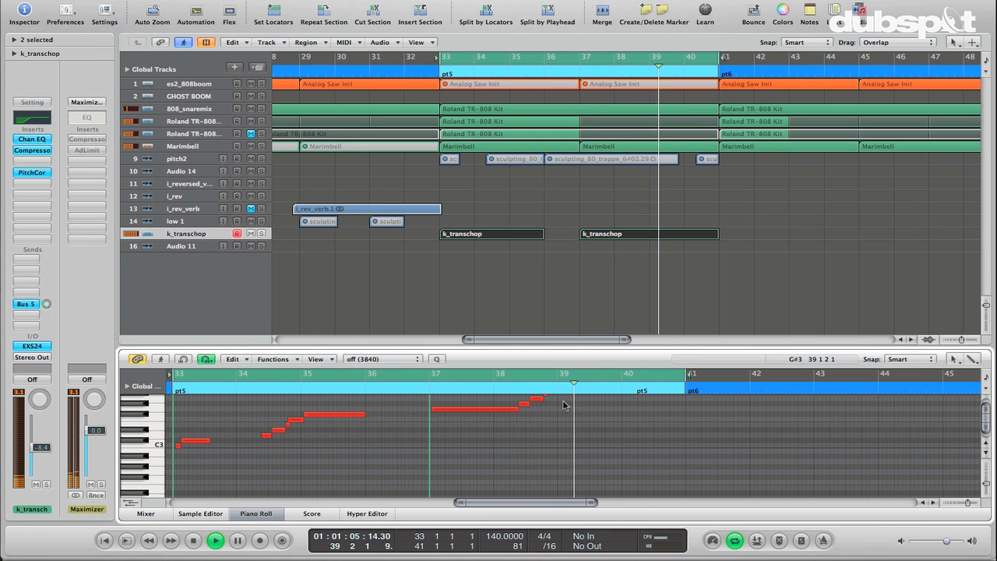
scroll(564, 405, "up", 1)
scroll(563, 405, "up", 2)
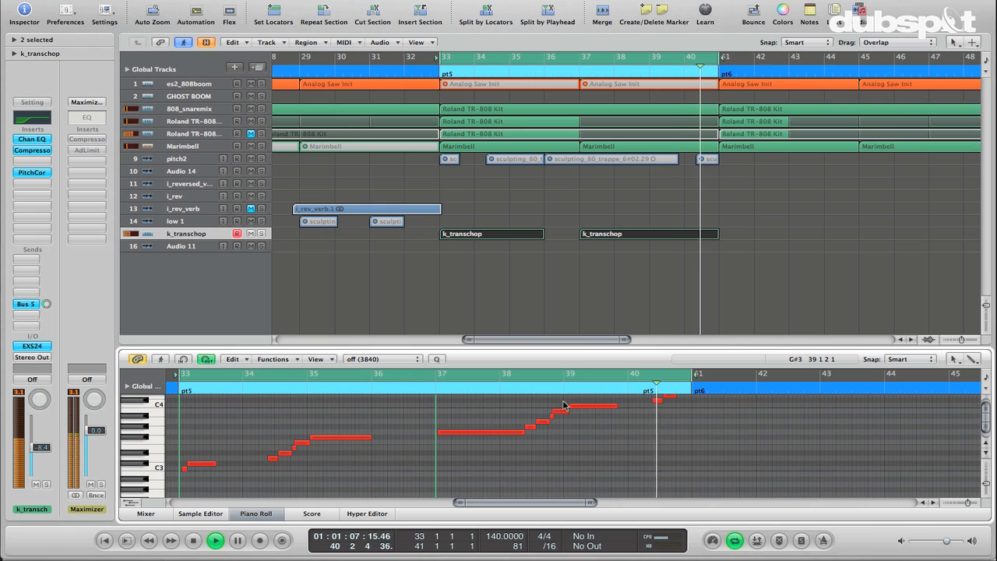
key("space")
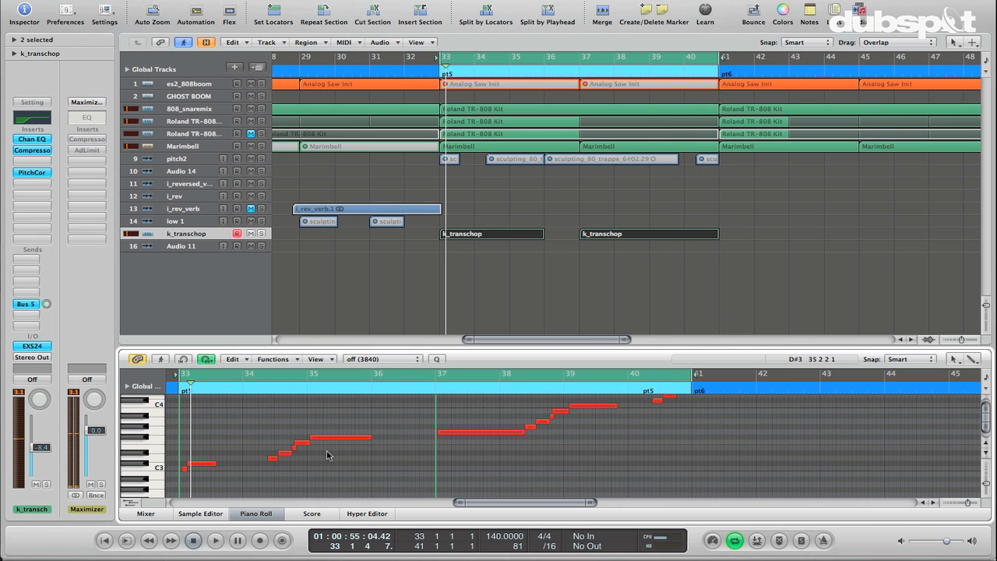
Lower the k_transchop EXS24 Tune further and play part of the pt5 section
left_click(31, 345)
left_click_drag(192, 113, 210, 163)
key("space")
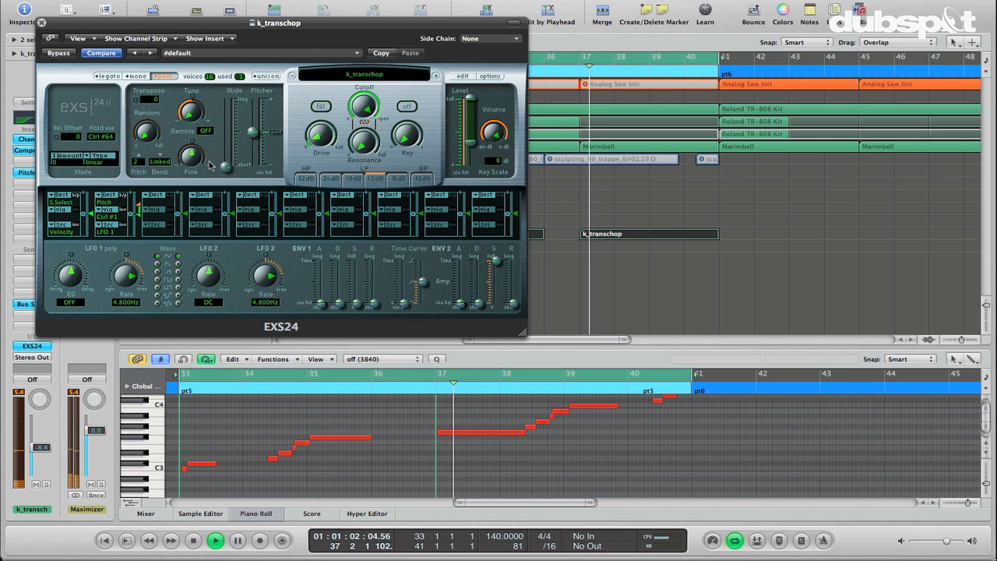
key("space")
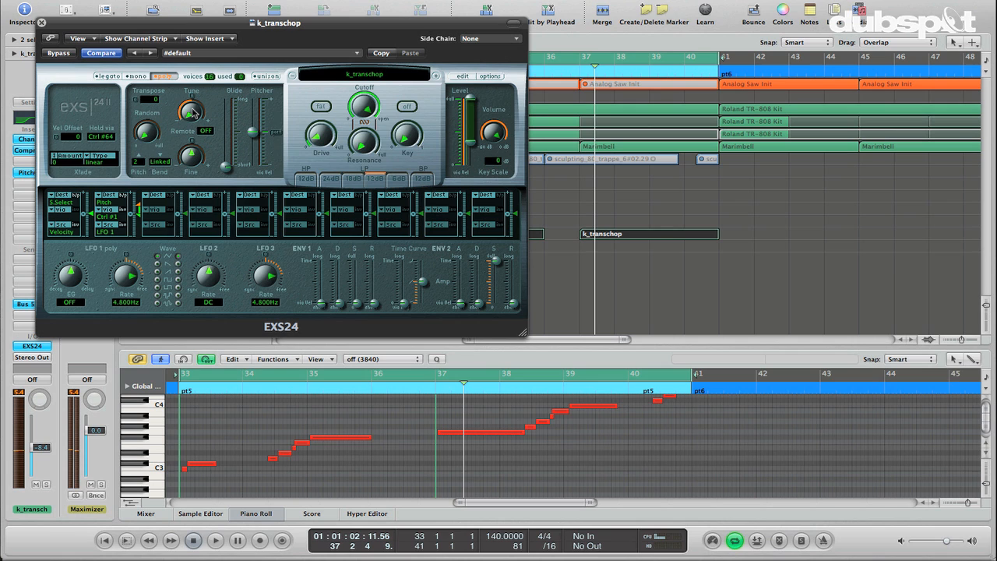
Audition individual k_transchop notes between bars 33 and 38 in the Piano Roll
left_click(202, 466)
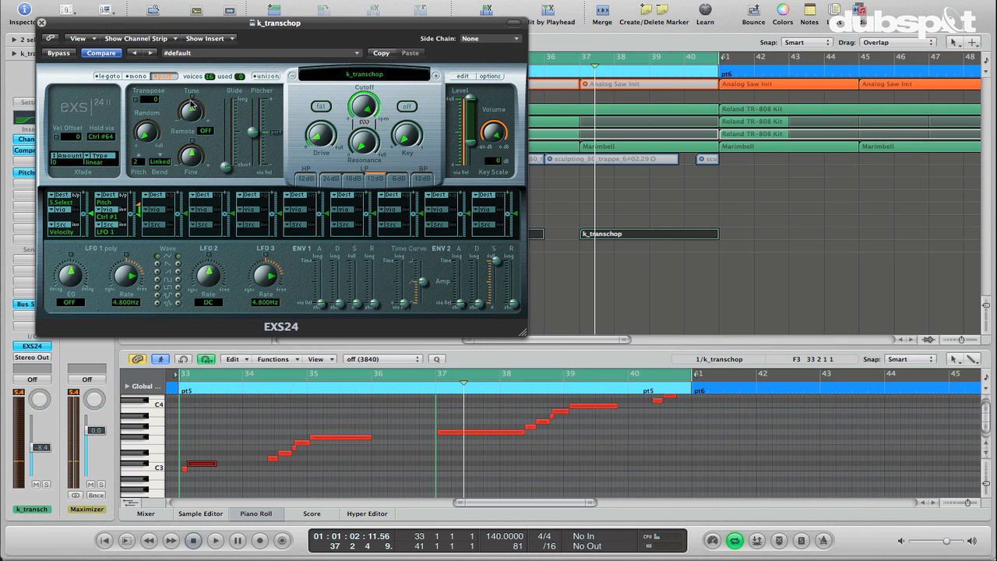
left_click(202, 465)
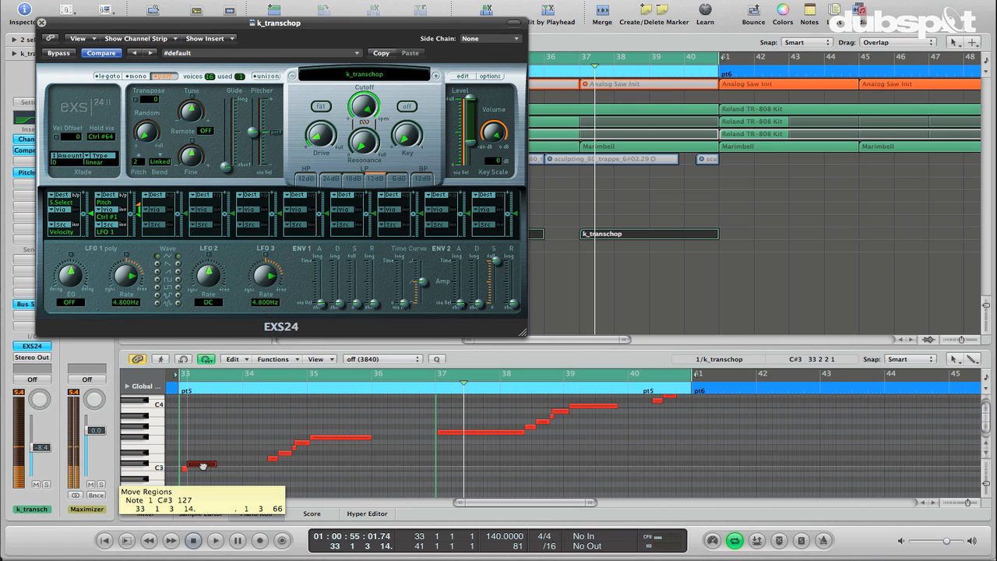
left_click(271, 459)
left_click(287, 453)
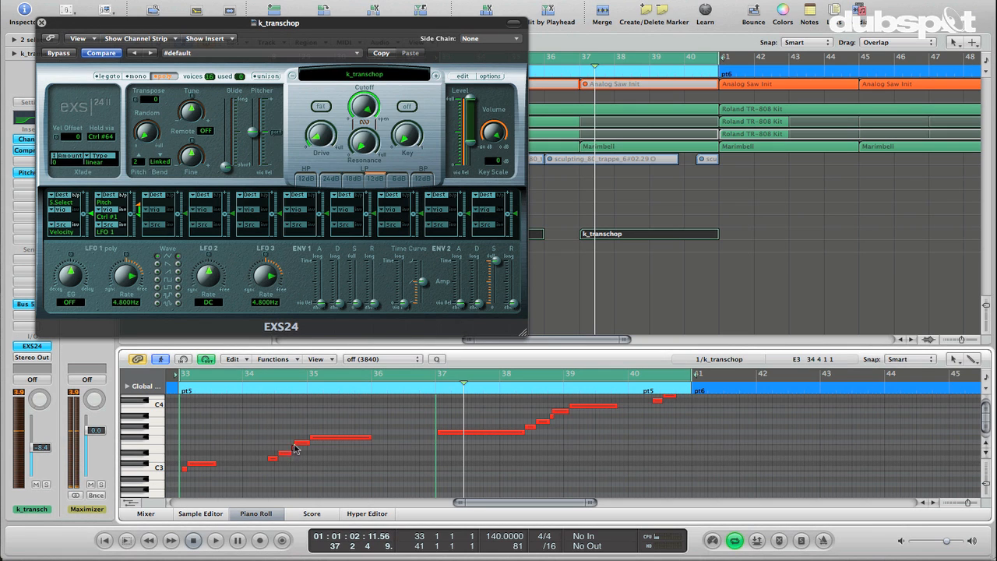
left_click(340, 439)
left_click(340, 439)
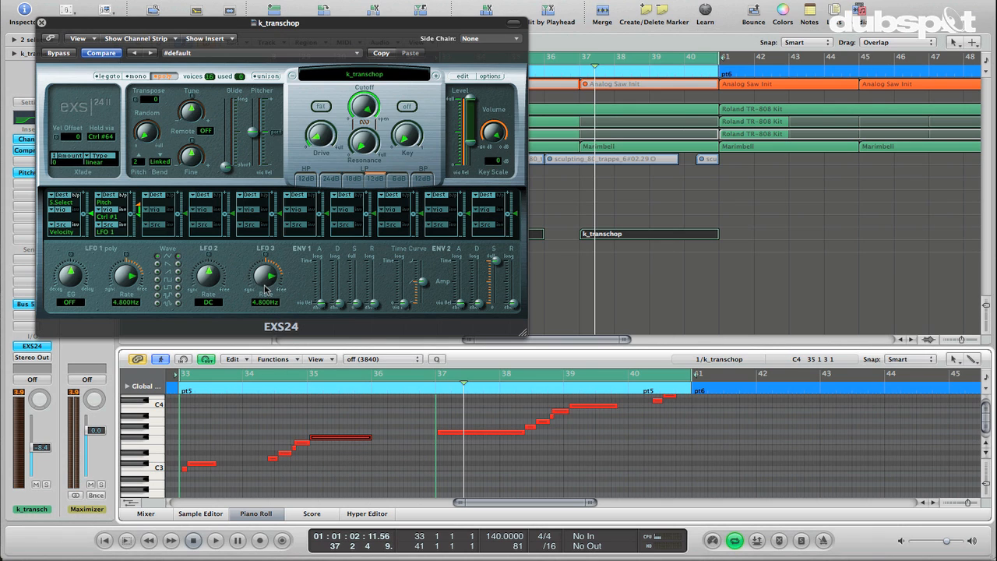
left_click(326, 437)
left_click(489, 439)
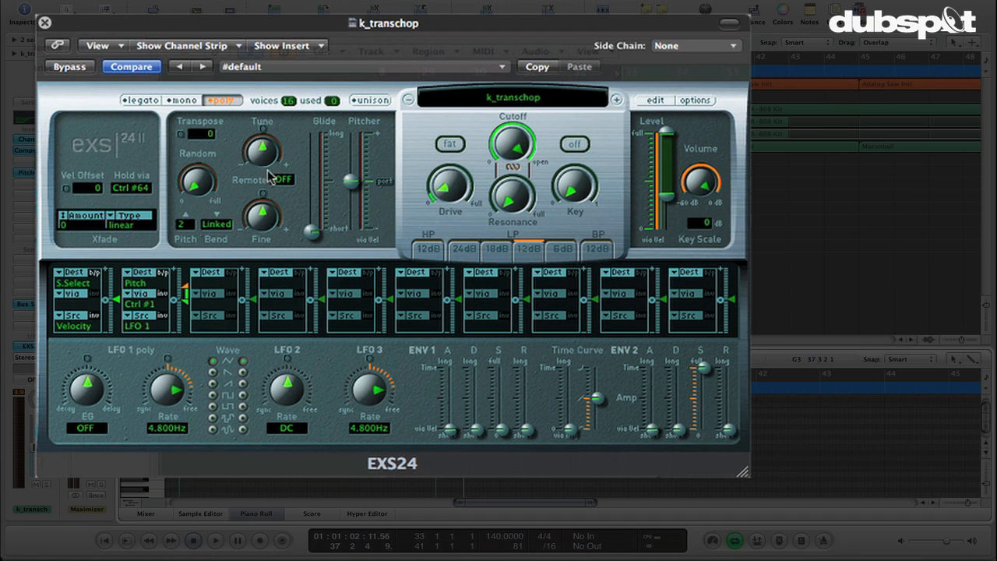
Raise the Tune of the k_transchop EXS24 above its centre setting and play the pt5 section
left_click_drag(190, 112, 190, 108)
left_click_drag(261, 149, 254, 139)
key("space")
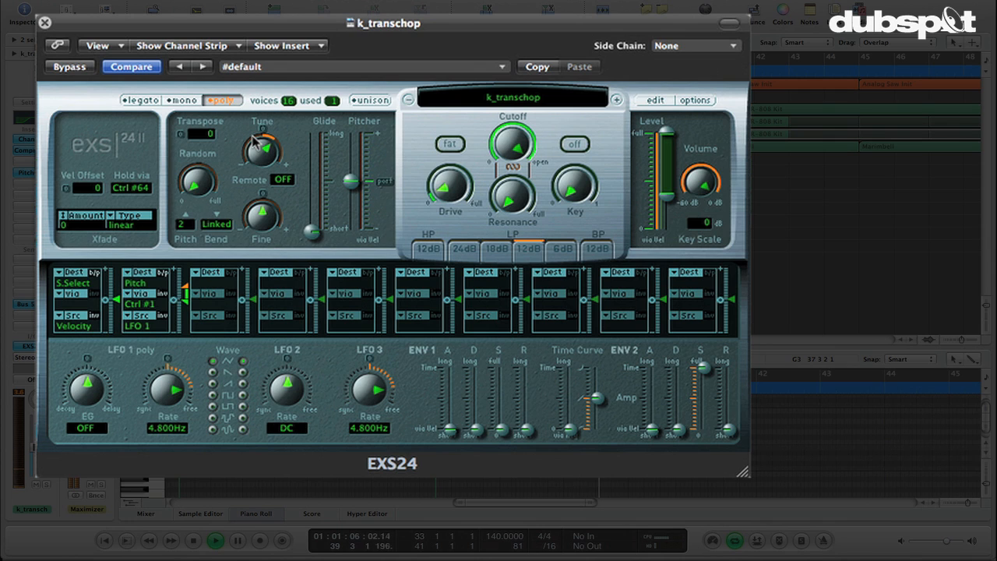
Show the on-screen musical keyboard, stop playback and try notes on the k_transchop sampler in octave 1
key("super+k")
key("a")
key("d")
key("g")
key("j")
key("z")
key("d")
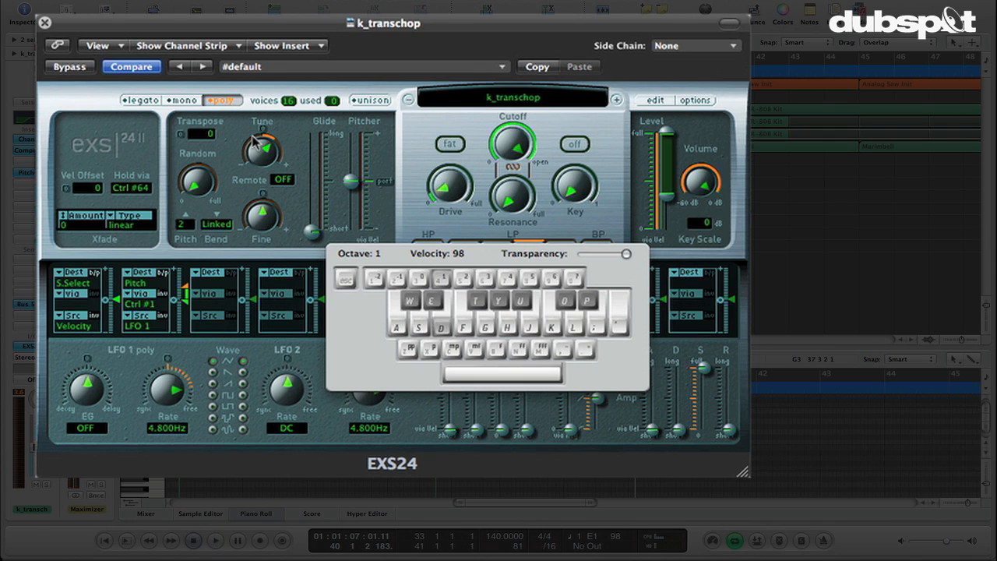
Set the musical keyboard to octave 3 and audition the k_transchop vocal slices by playing a run of notes
key("z")
key("z")
key("z")
key("s")
key("d")
key("6")
key("s")
key("5")
key("6")
key("s")
key("5")
key("s")
key("6")
key("s")
key("s")
key("a")
key("f")
key("d")
key("g")
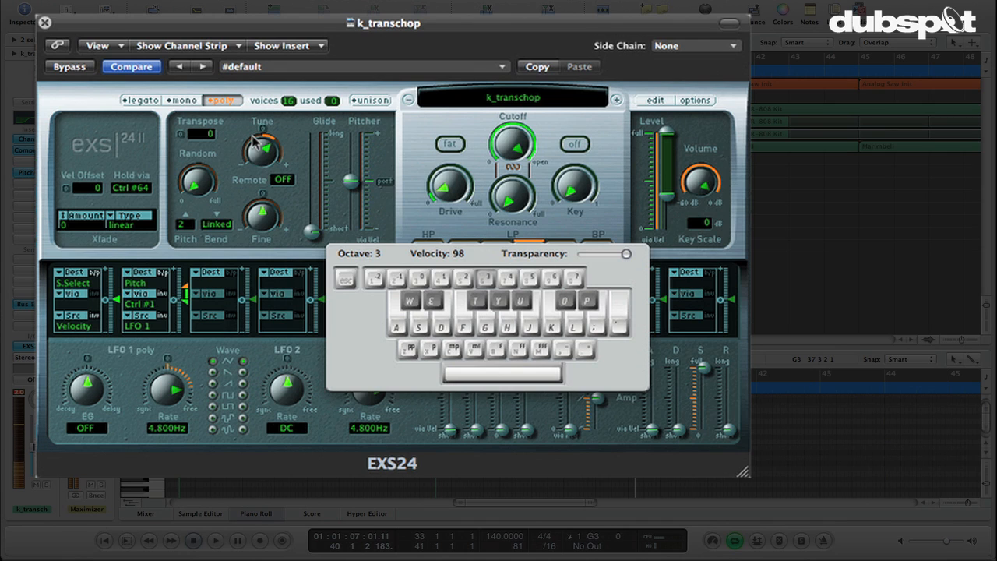
key("t")
key("g")
Hide the on-screen musical keyboard and close the k_transchop EXS24 instrument window
key("Caps_Lock")
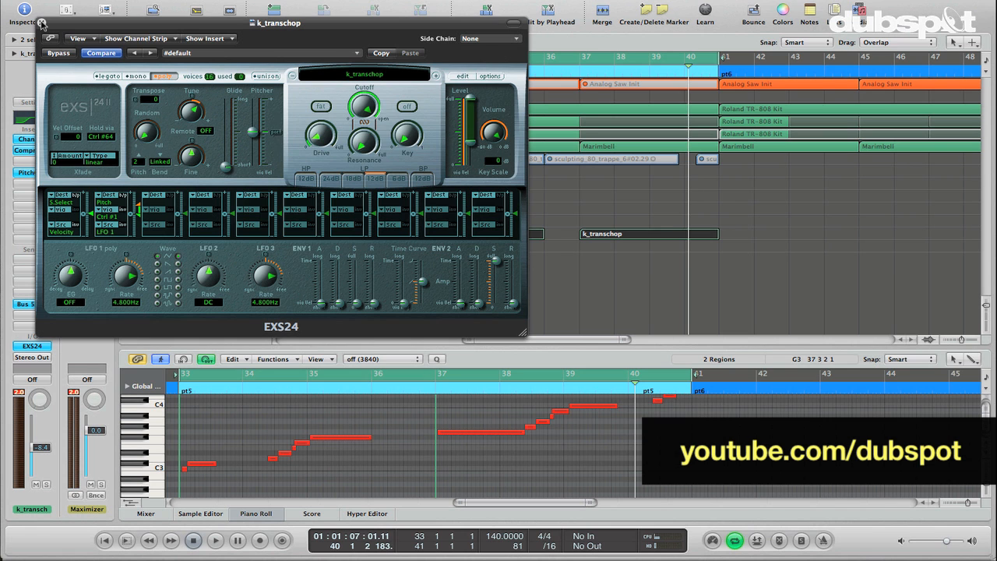
left_click(42, 23)
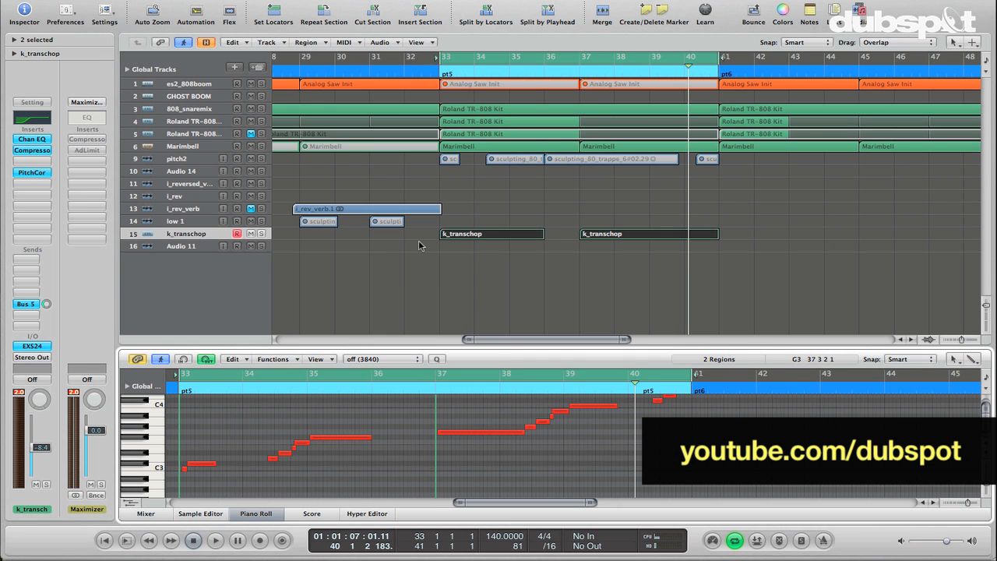
left_click(418, 245)
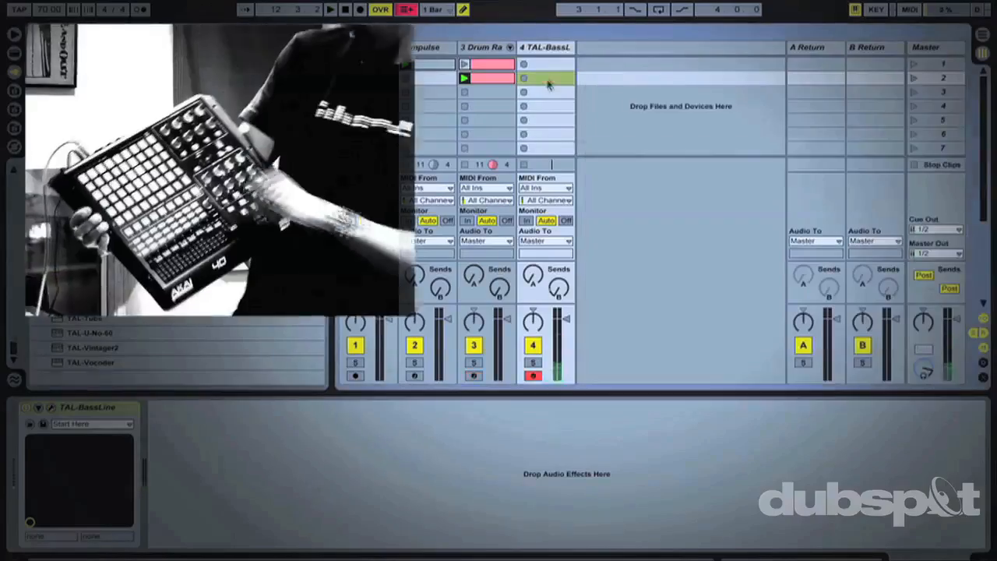
In Ableton Live, create an empty MIDI clip in the second slot of the TAL-BassL track
left_click(525, 78)
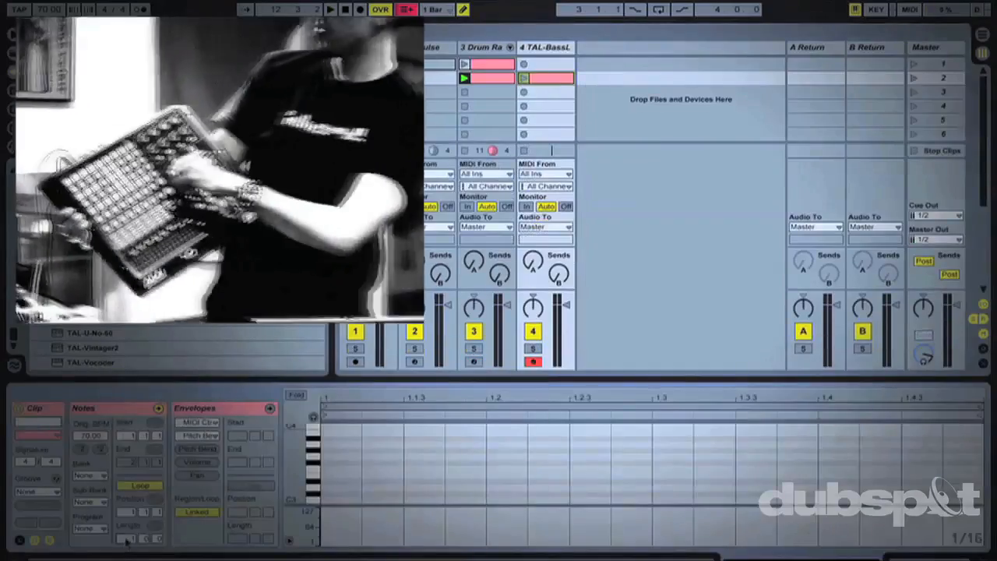